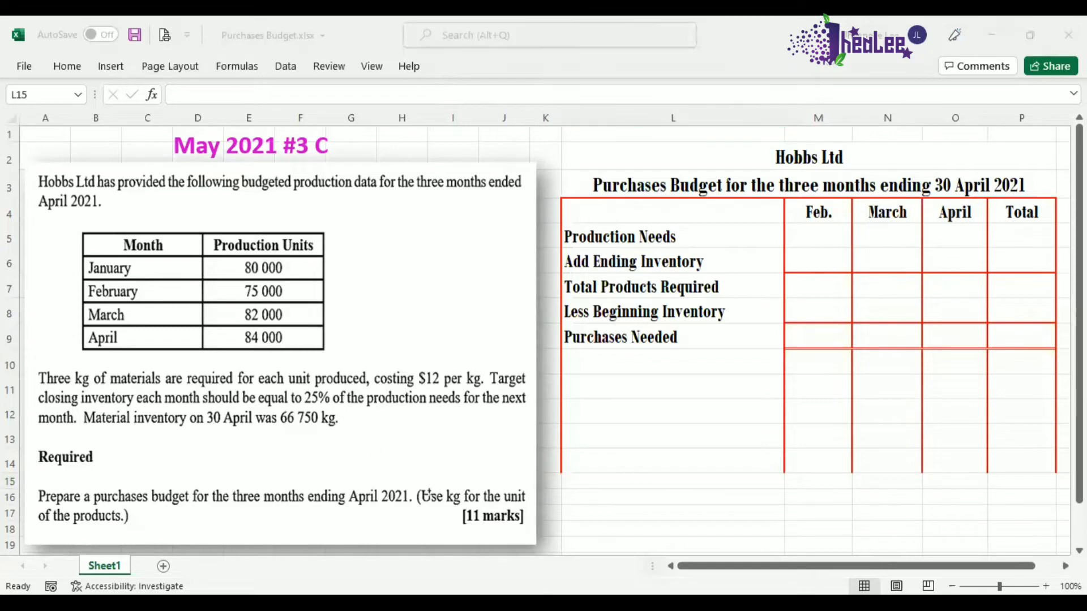
- Draw blue boxes around "Use kg for the unit", "Three kg of materials" and the Production Units heading in the question
mouse_move(415, 481)
left_mouse_down()
mouse_move(428, 515)
mouse_move(533, 513)
left_mouse_up()
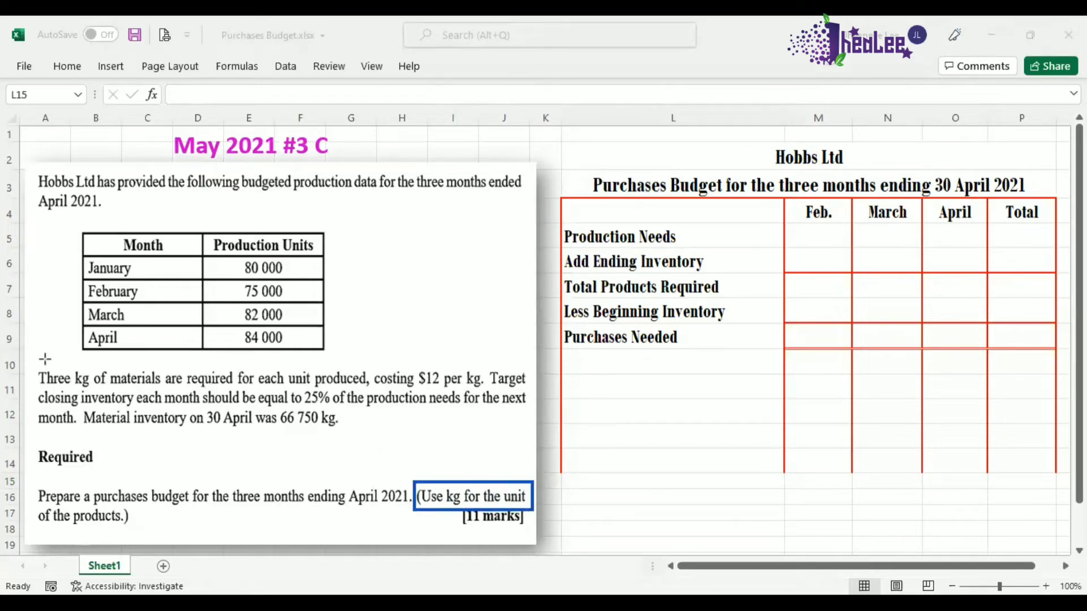
mouse_move(32, 364)
left_mouse_down()
mouse_move(39, 379)
mouse_move(168, 391)
left_mouse_up()
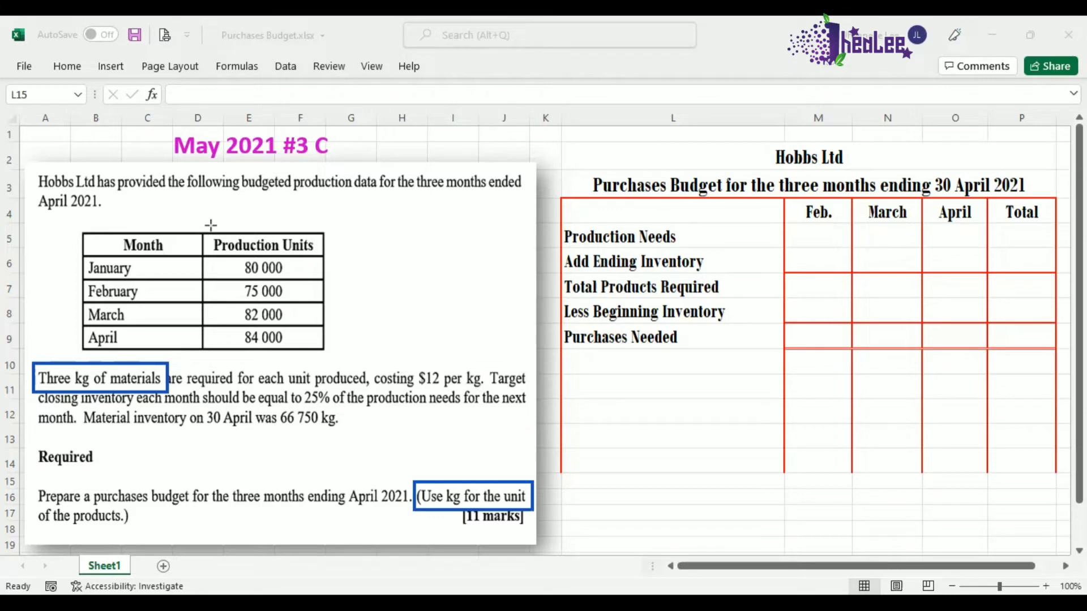
left_click_drag(206, 227, 326, 259)
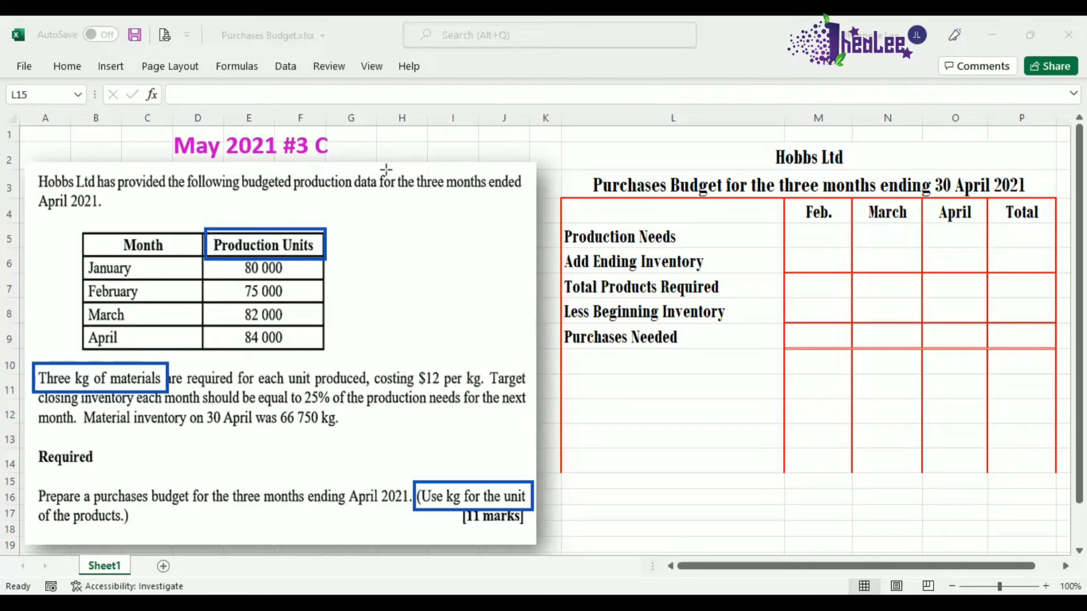
- Add the red text annotation "* 3" beside February's 75 000 production units
left_click(294, 291)
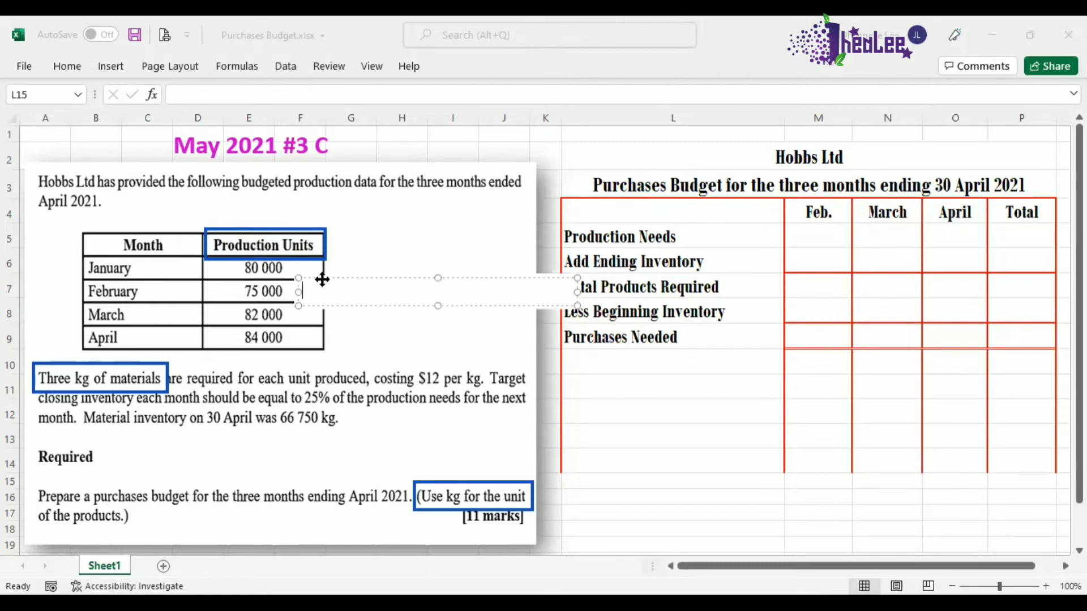
left_click_drag(318, 280, 304, 280)
type("* ")
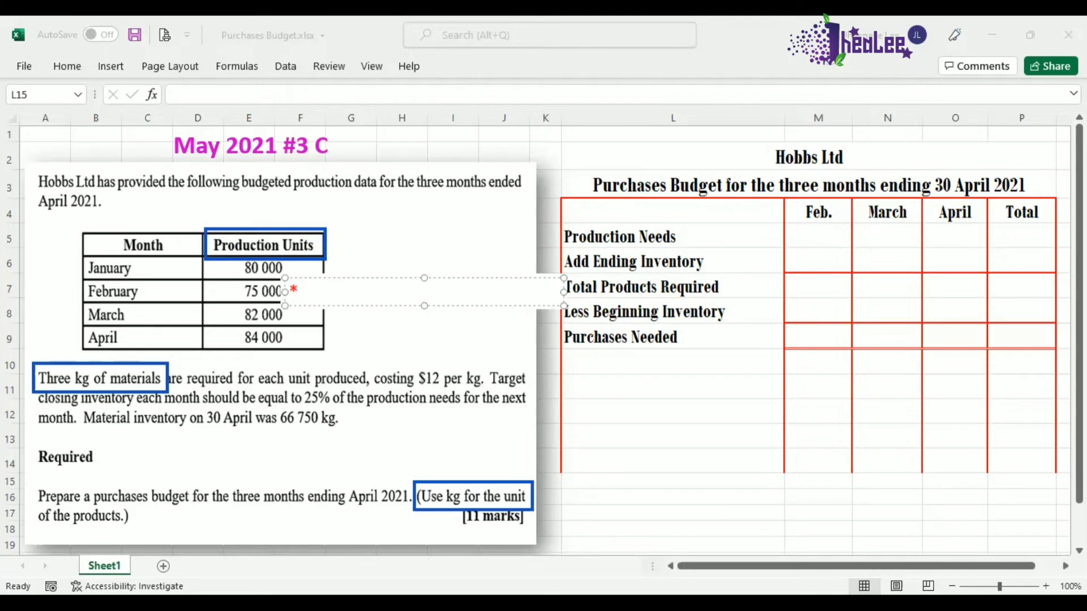
type("3")
left_click(339, 315)
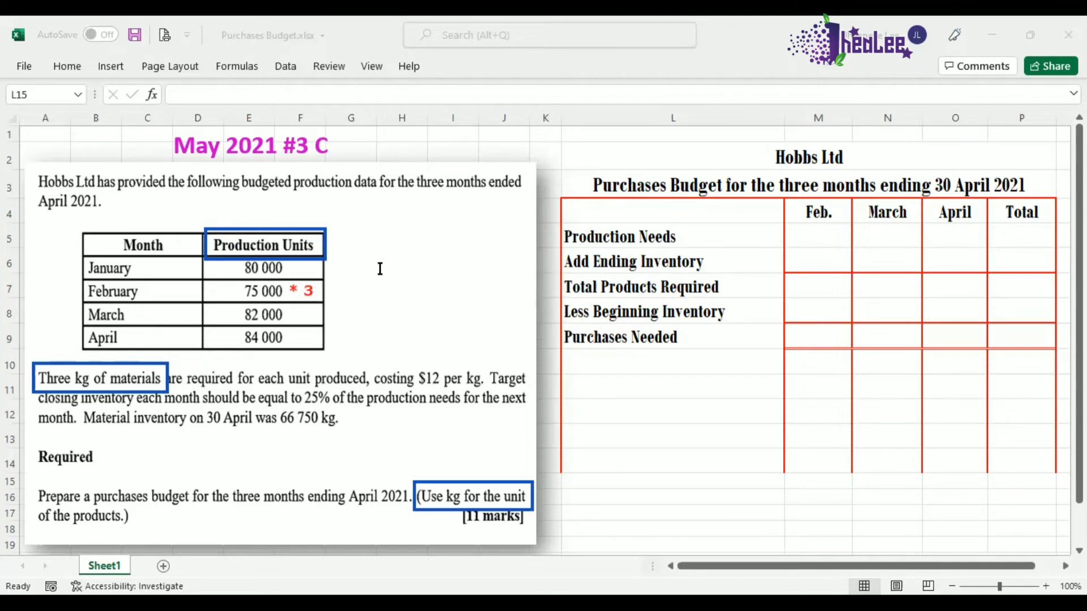
key("ctrl+v")
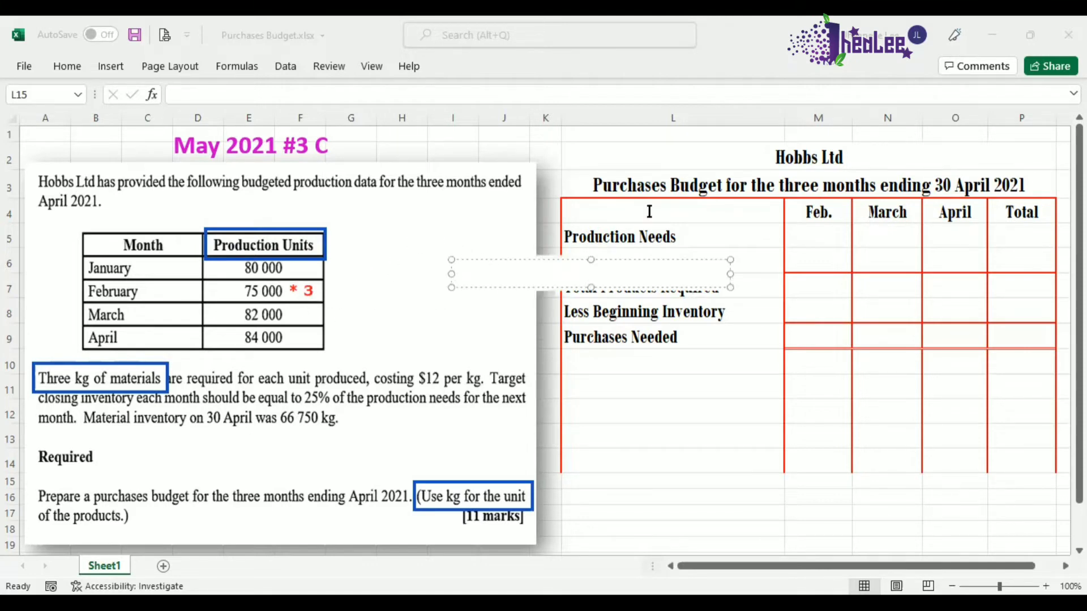
key("Delete")
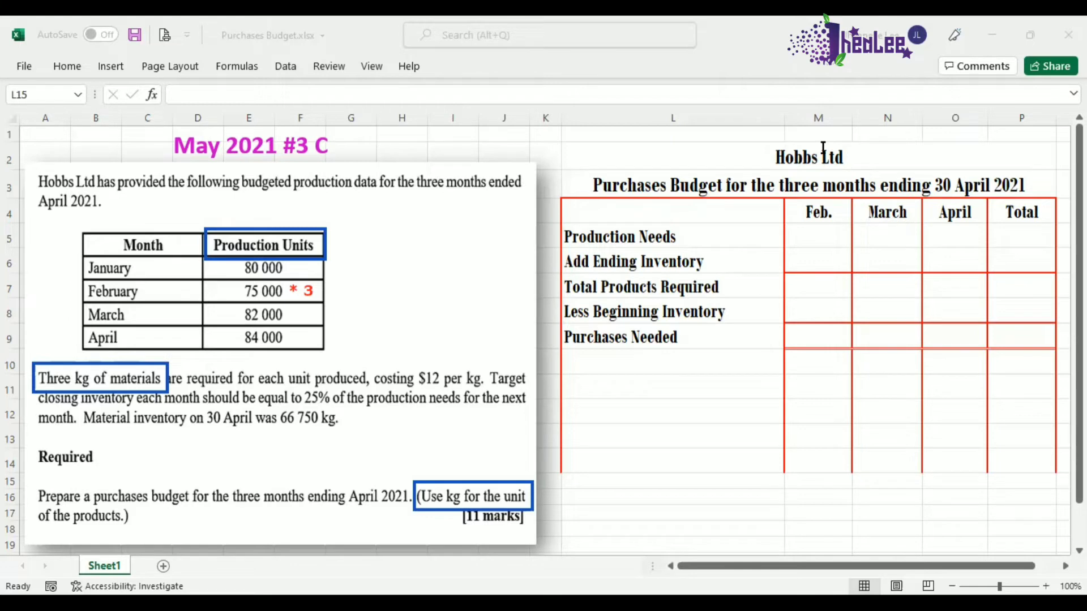
- Fill the Production Needs row with 225 000 for Feb., 246 000 for March, 252 000 for April and 723 000 for Total
left_click(804, 242)
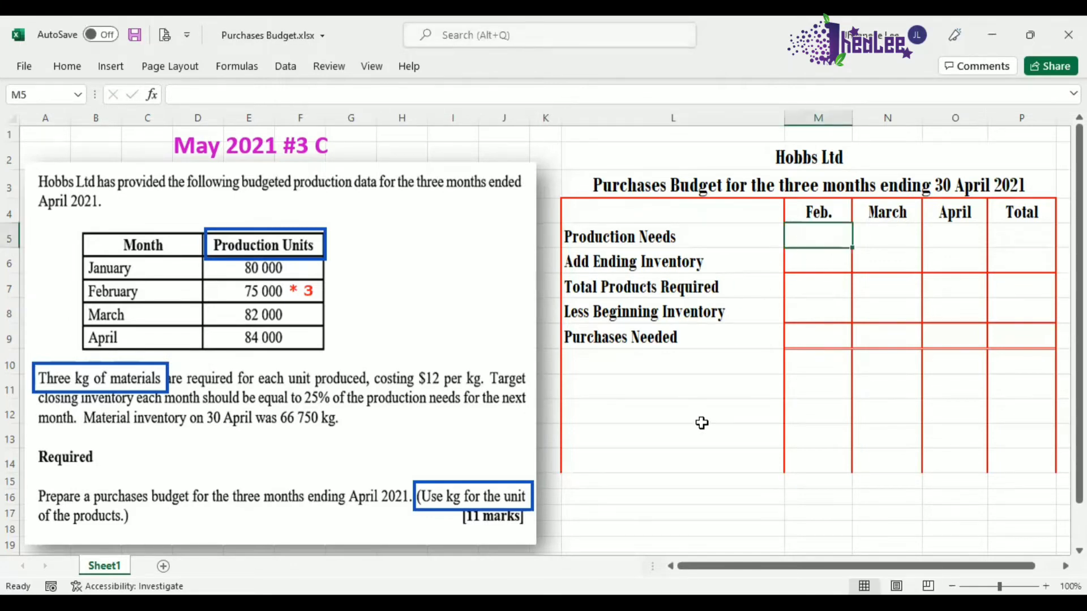
type("225")
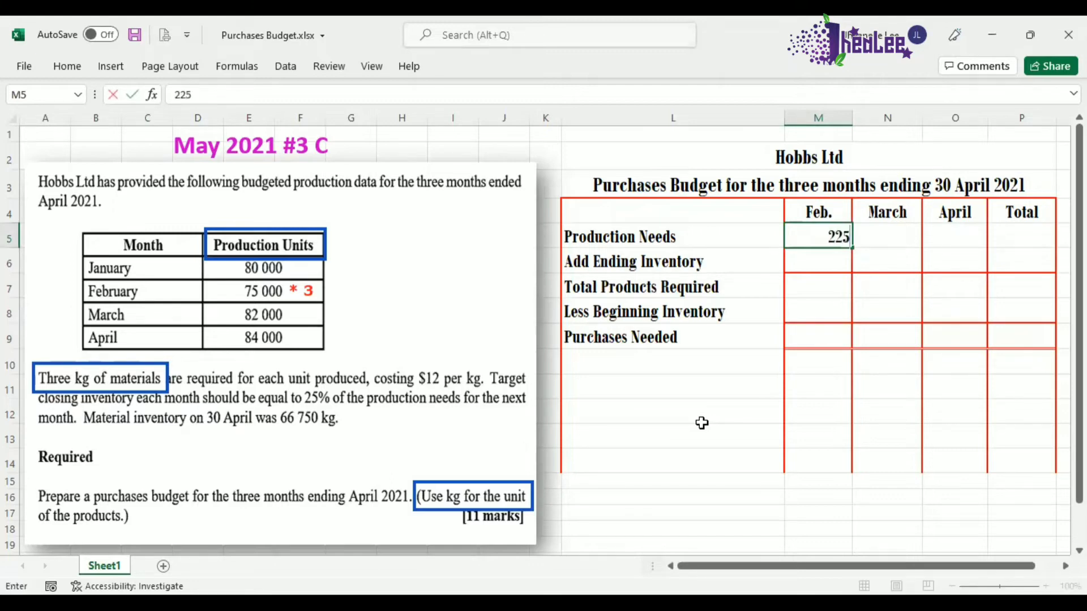
type(" 000")
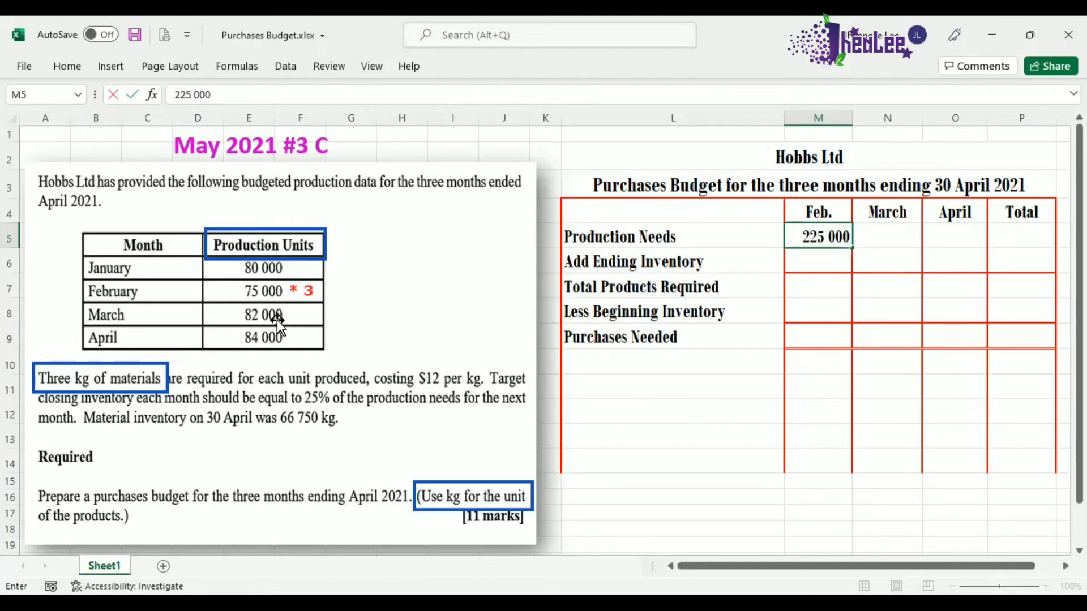
left_click(869, 236)
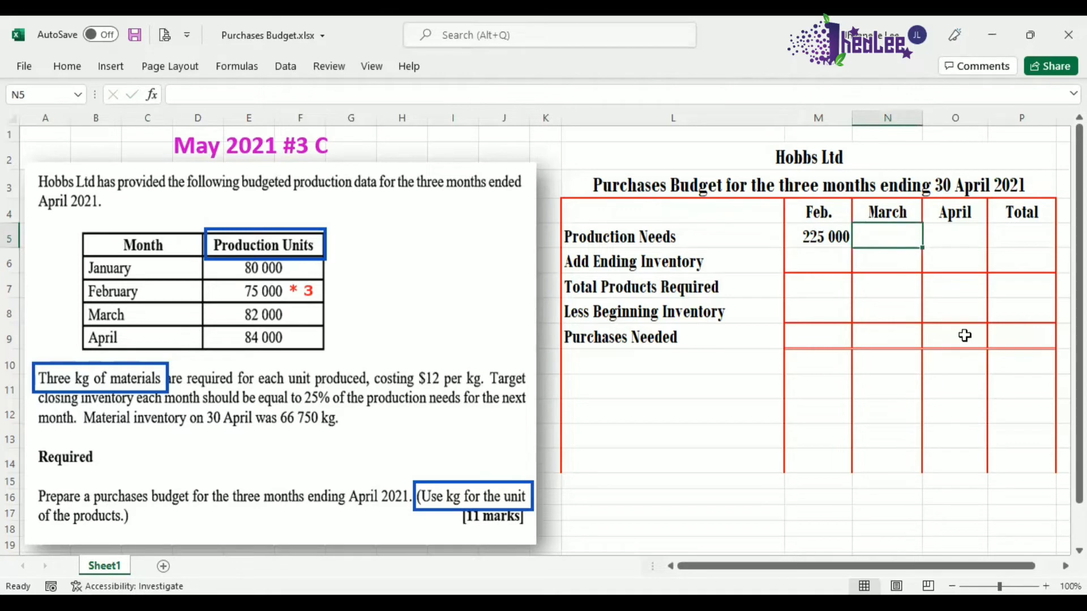
type("246 000")
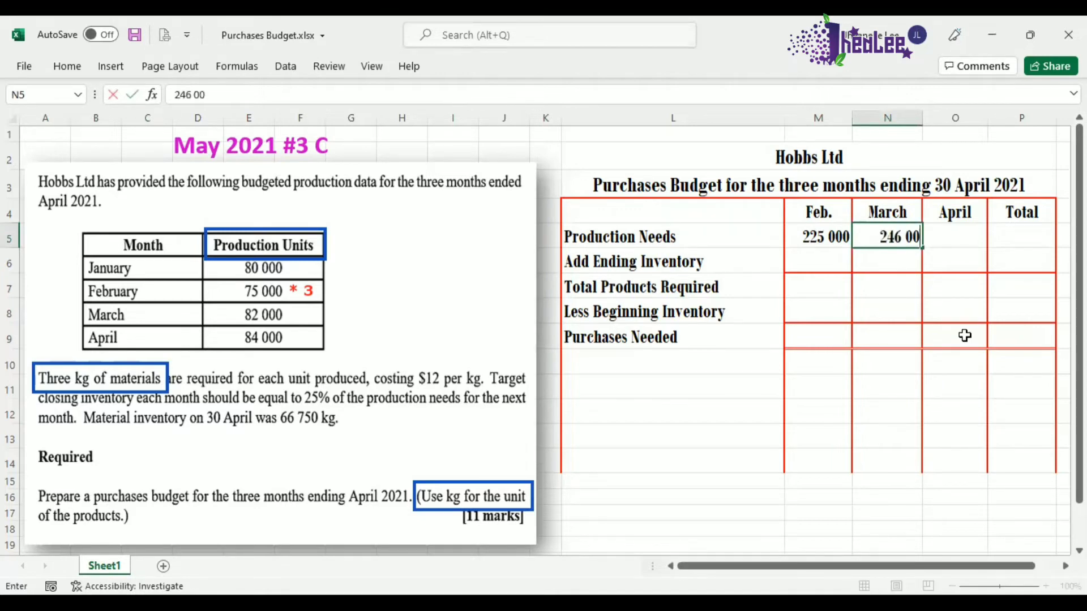
left_click(962, 238)
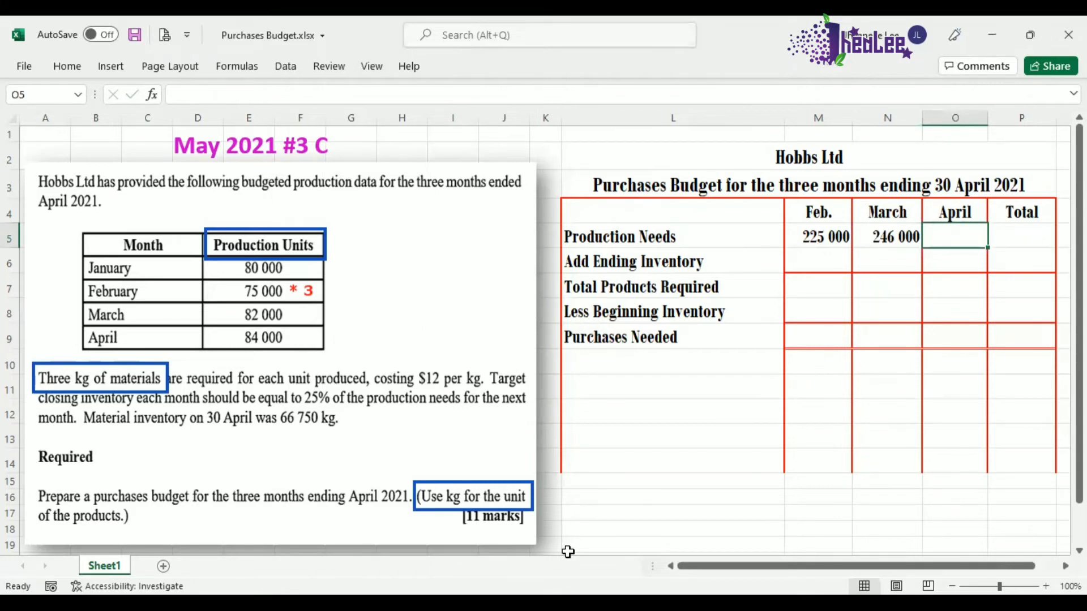
type("252 0")
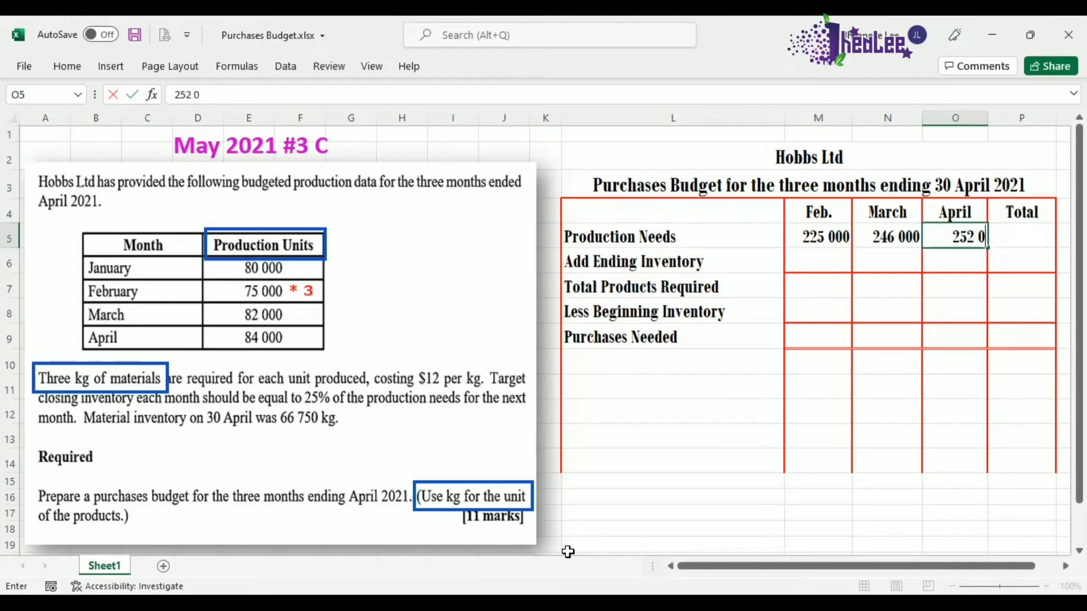
type("00")
left_click(1025, 238)
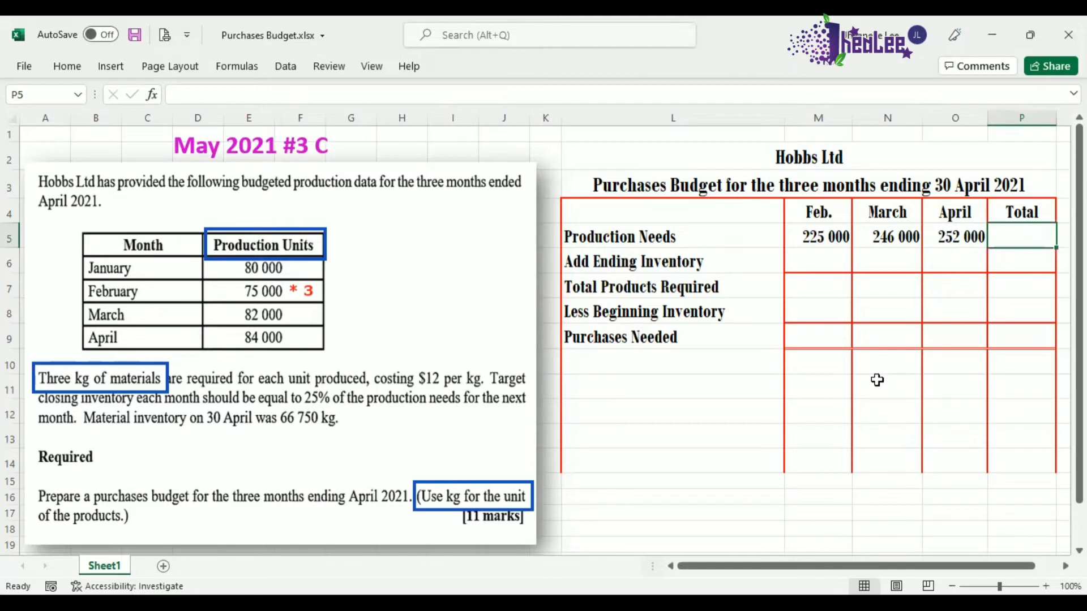
type("723")
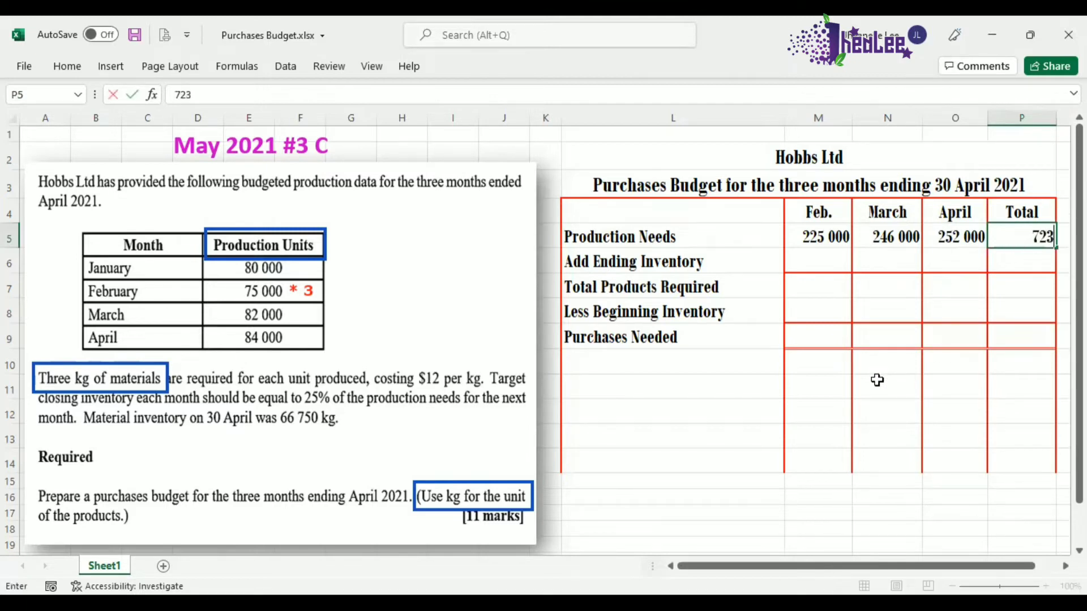
type(" 000")
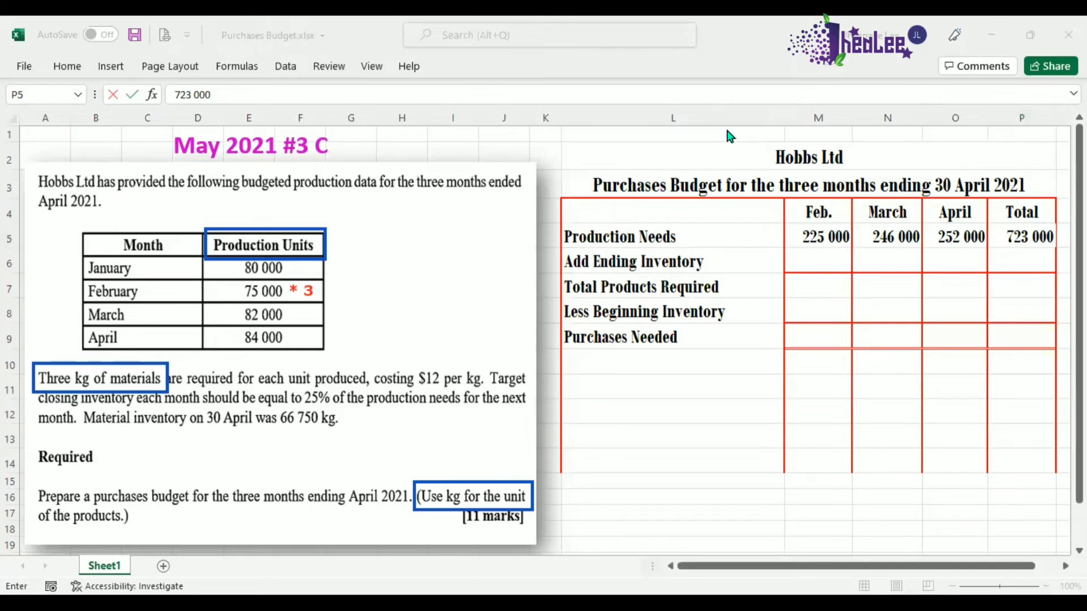
- Replace the annotations with a box around the 25% closing inventory rule and the note "* 25% = 20 500 * 3" beside March's units
key("ctrl+shift+x")
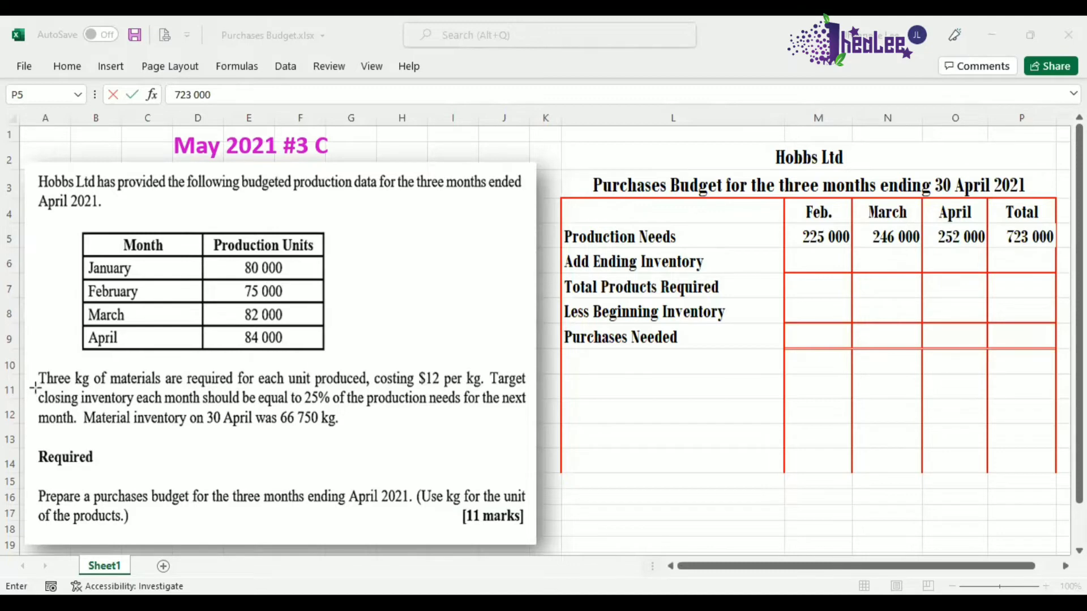
mouse_move(35, 388)
left_mouse_down()
mouse_move(165, 413)
mouse_move(531, 415)
left_mouse_up()
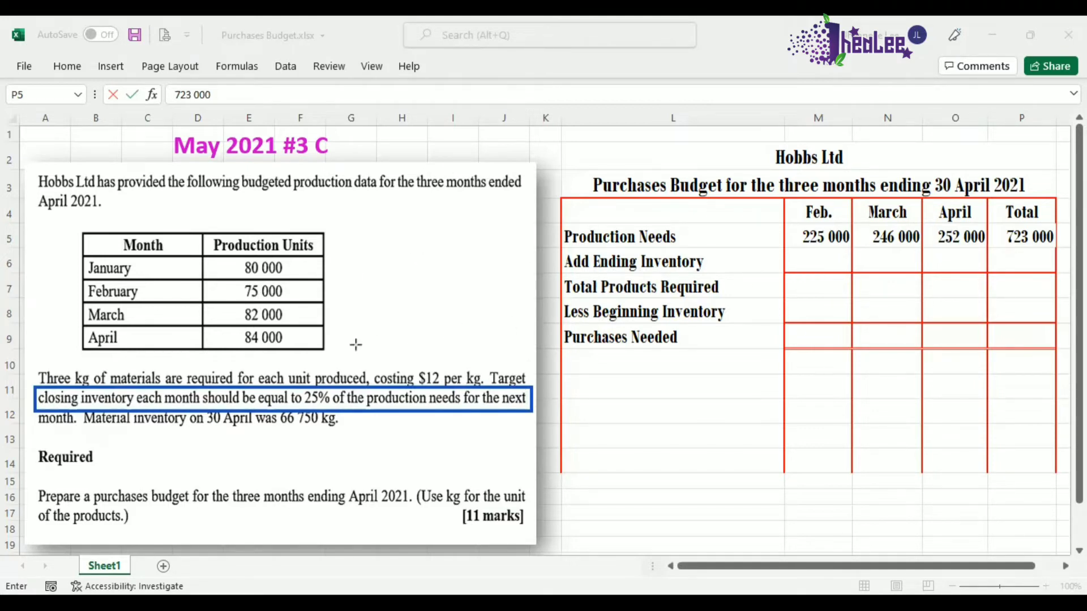
left_click(283, 315)
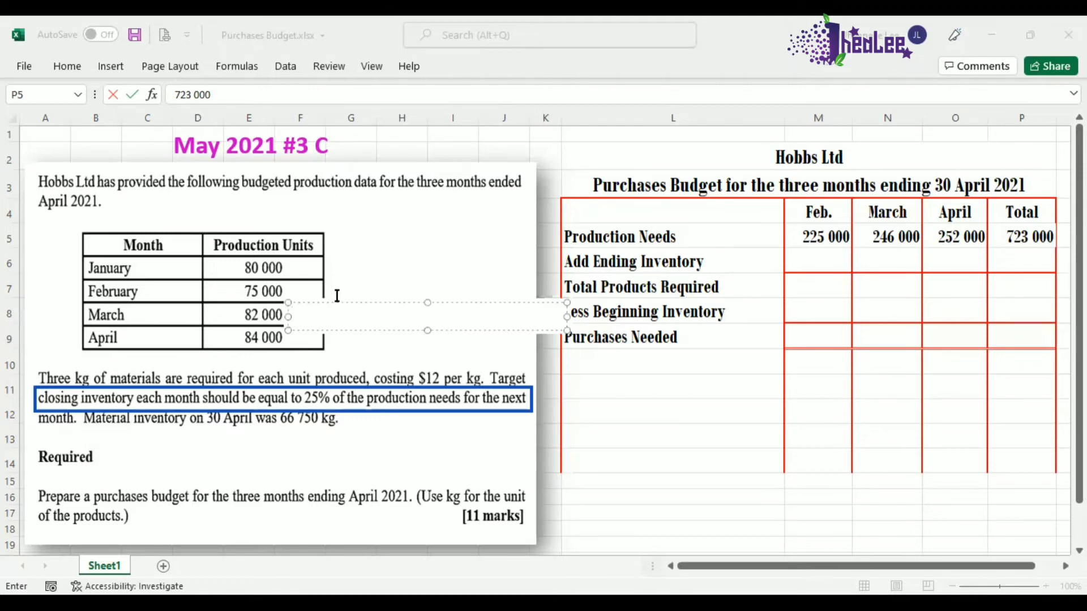
type("* 25% = 20")
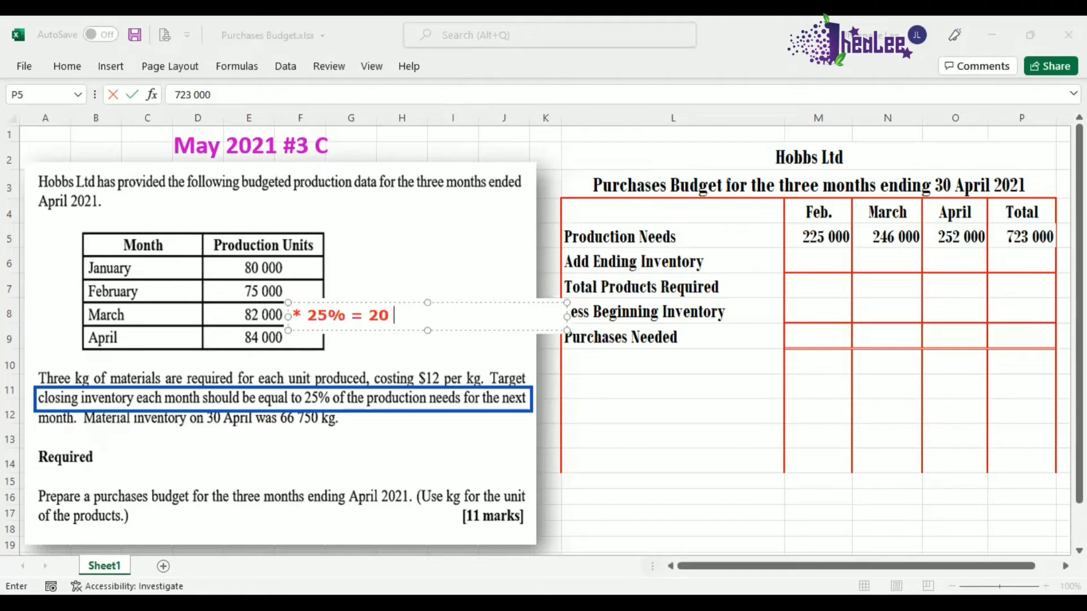
type(" 500")
type("* 3")
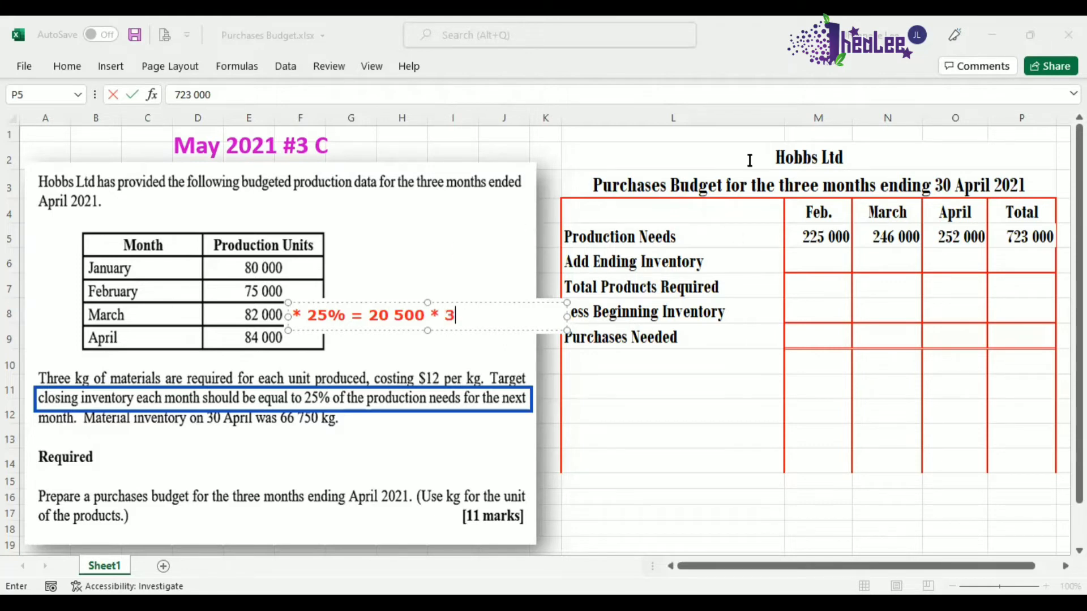
- Enter the ending inventory as 61 500 for Feb. and 63 000 for March
left_click(810, 260)
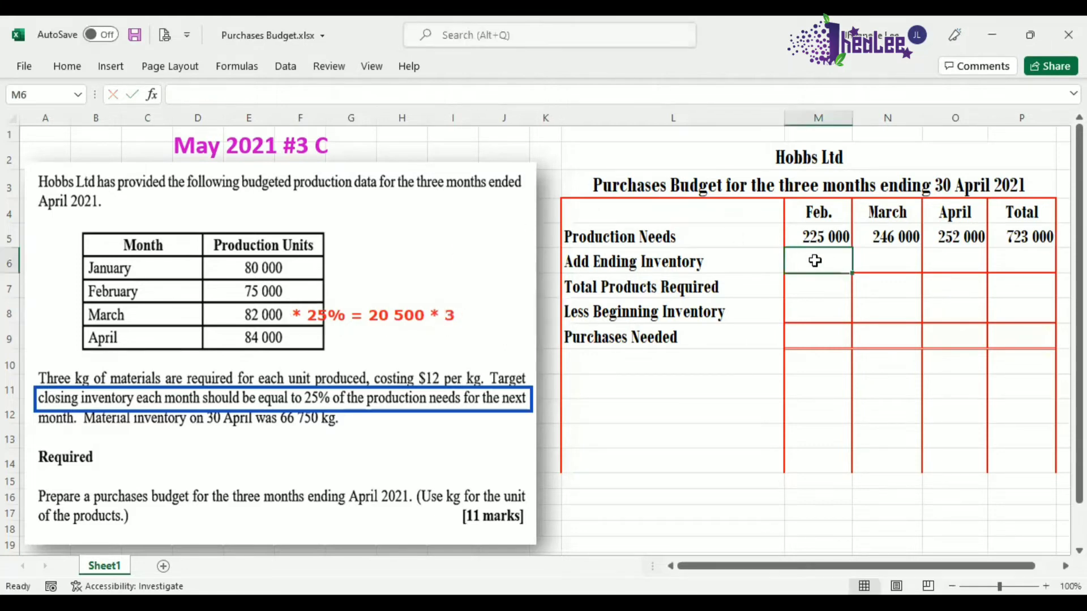
type("61 500")
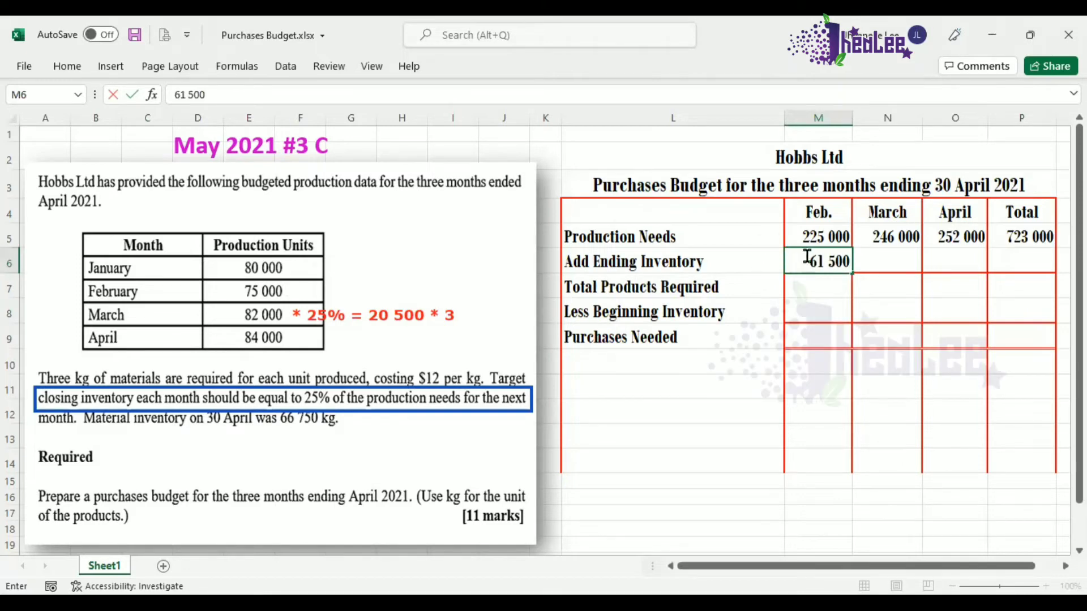
left_click(882, 259)
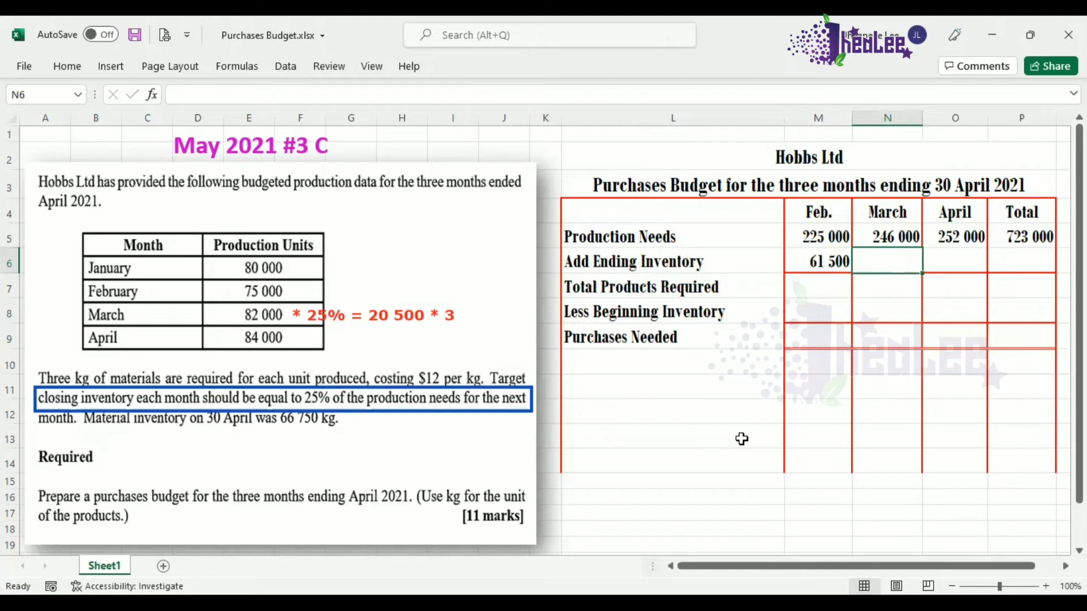
type("63 000")
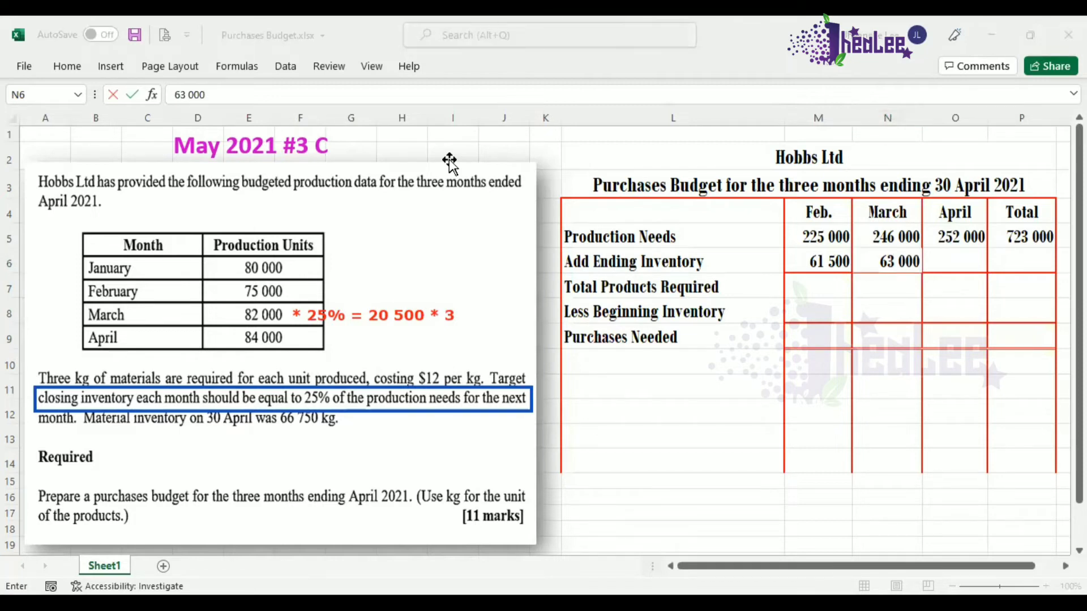
- Replace the annotations with a box around the 30 April material inventory sentence, and enter ending inventory of 66 750 for April and 191 250 for Total
key("Escape")
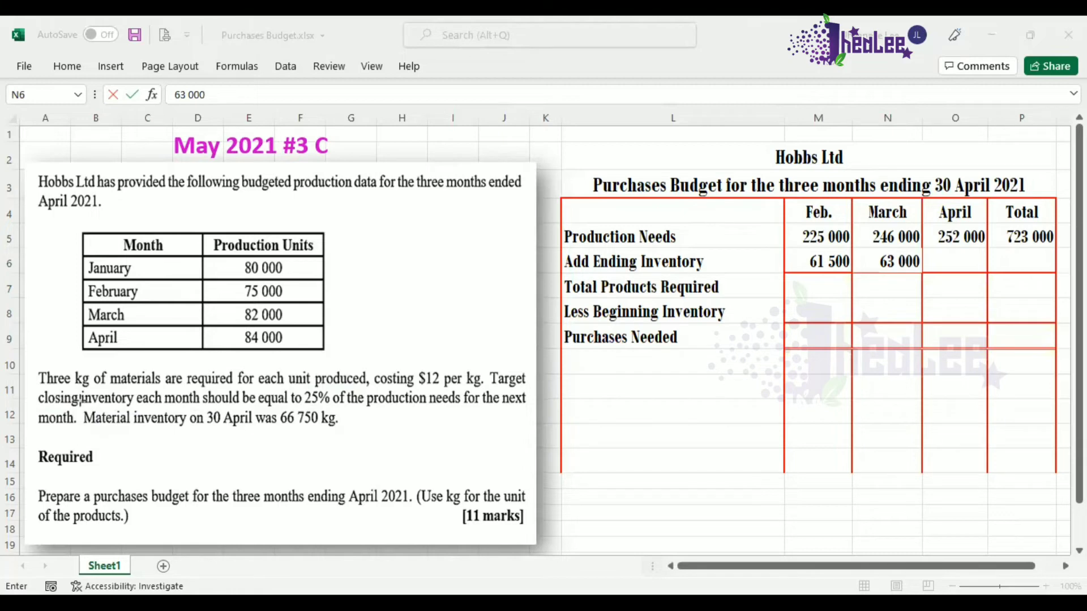
mouse_move(80, 401)
left_mouse_down()
mouse_move(85, 425)
mouse_move(355, 437)
left_mouse_up()
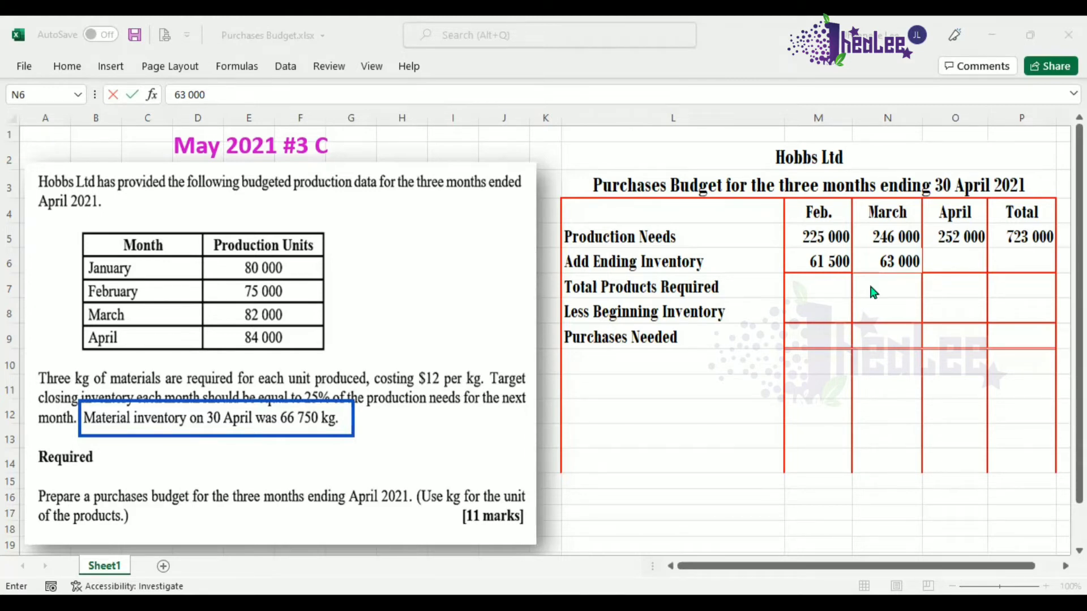
left_click(969, 262)
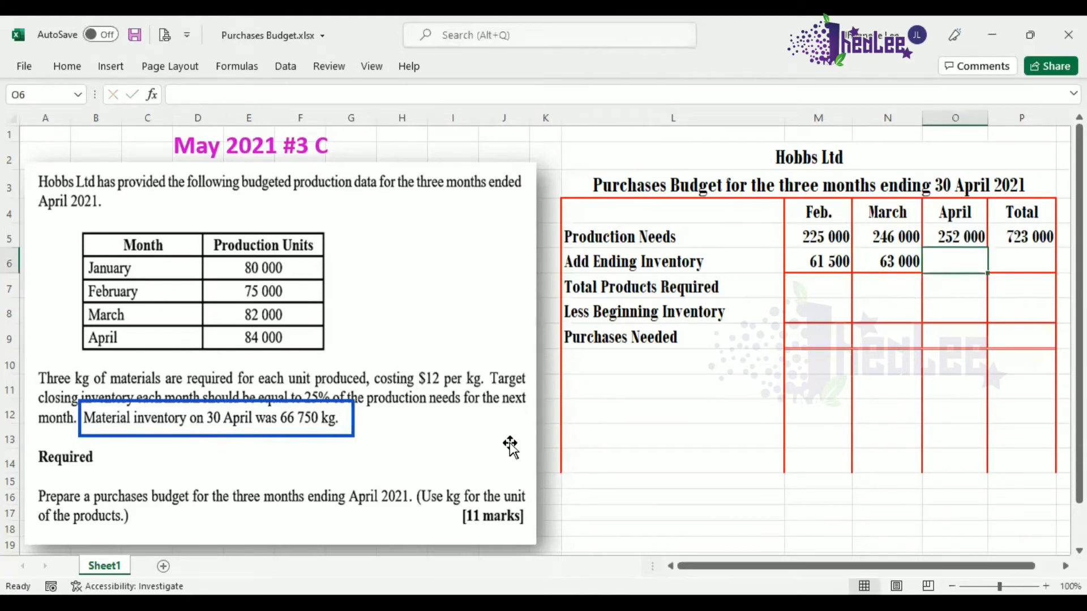
type("66")
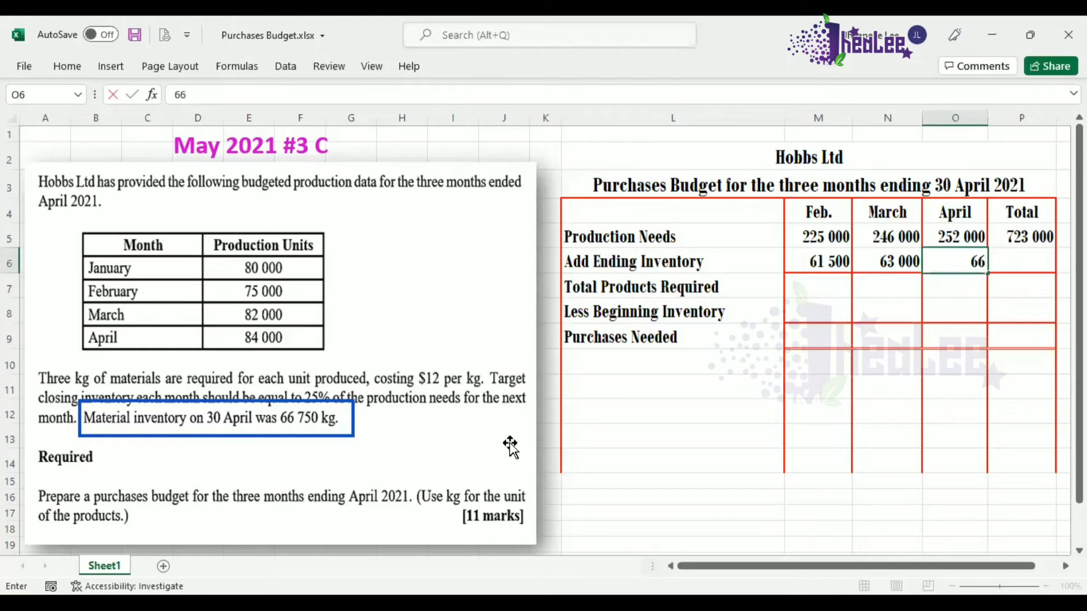
type(" 750")
left_click(1031, 265)
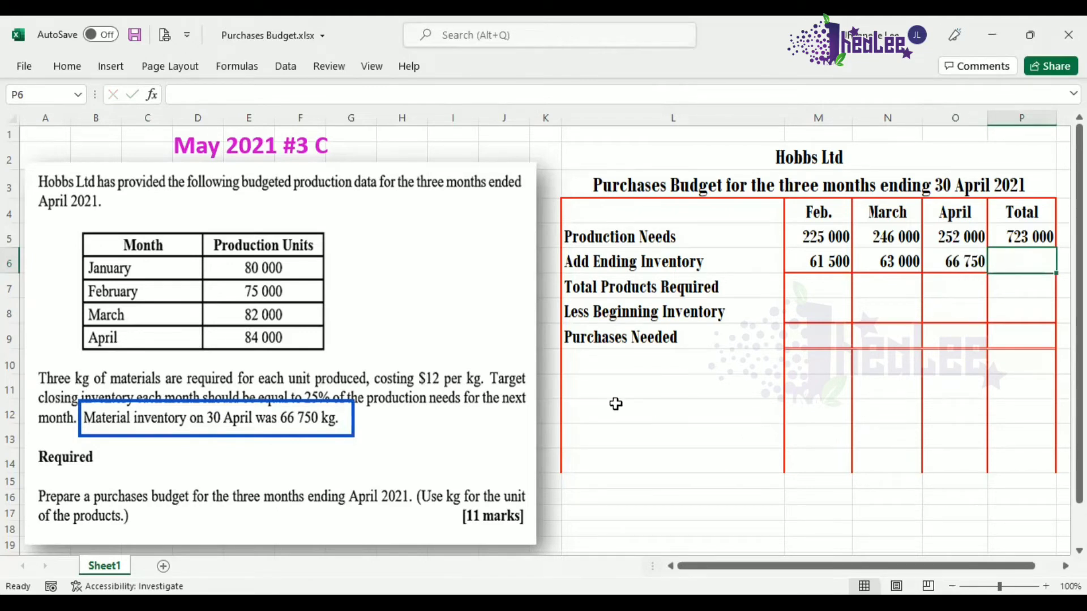
type("191")
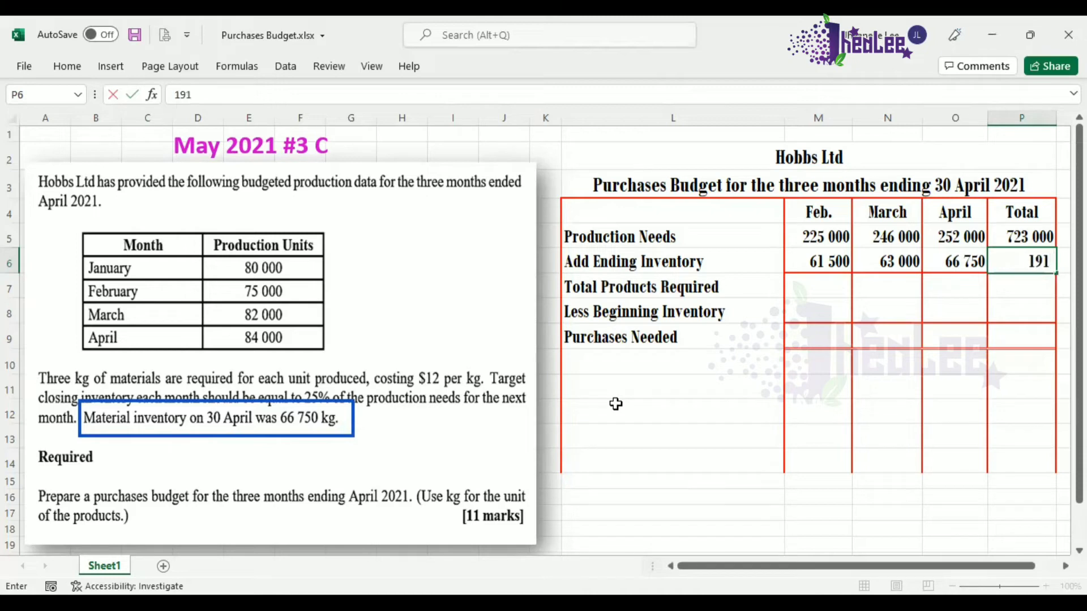
type(" 250")
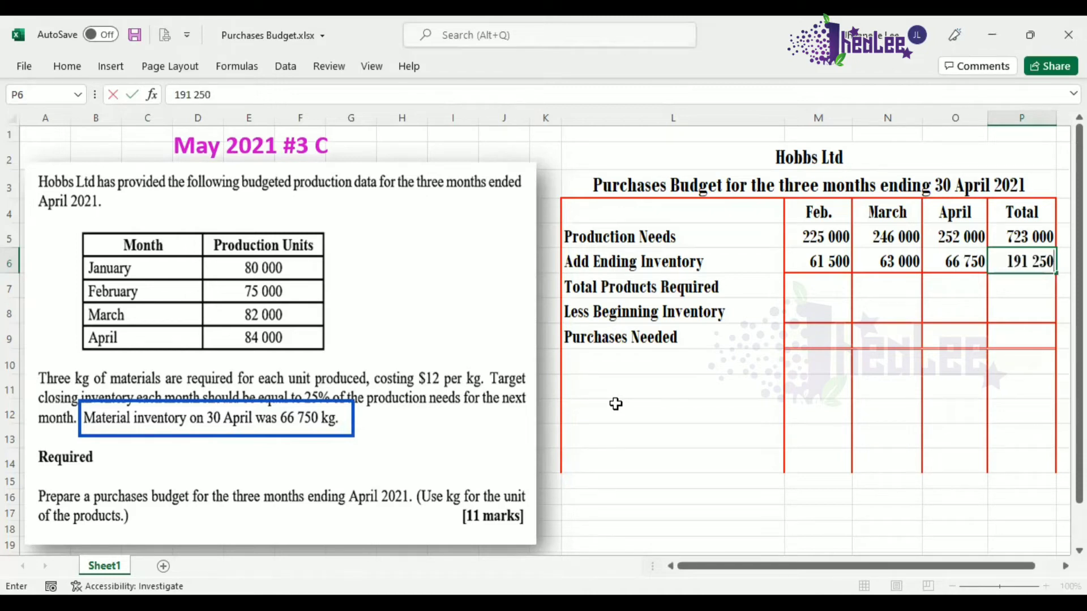
- Fill the Total Products Required row with 286 500 for Feb., 309 000 for March, 318 750 for April and 914 250 for Total
left_click(812, 291)
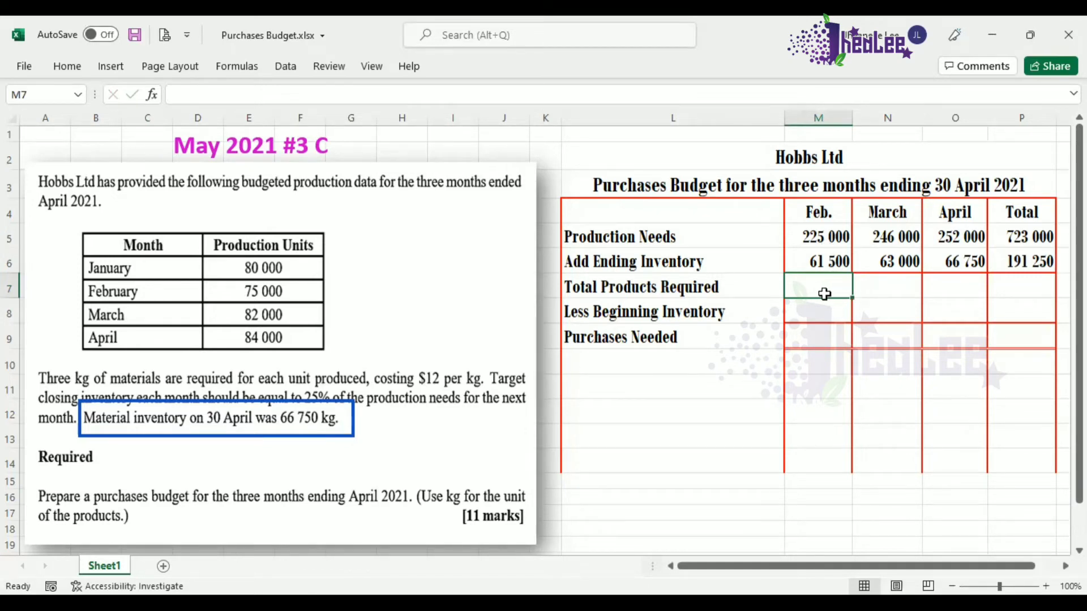
type("286")
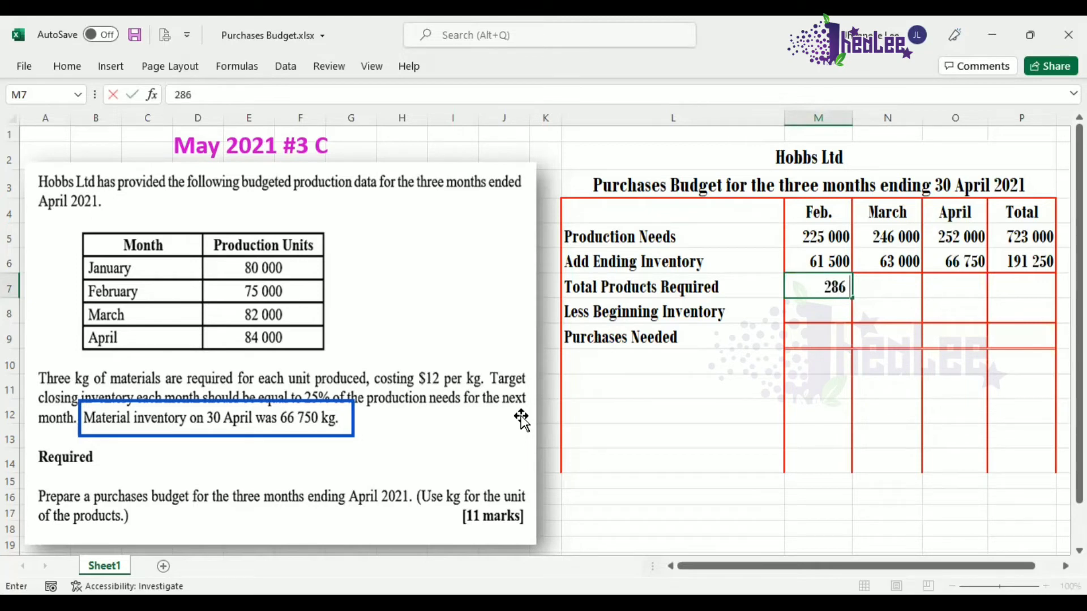
type(" 500")
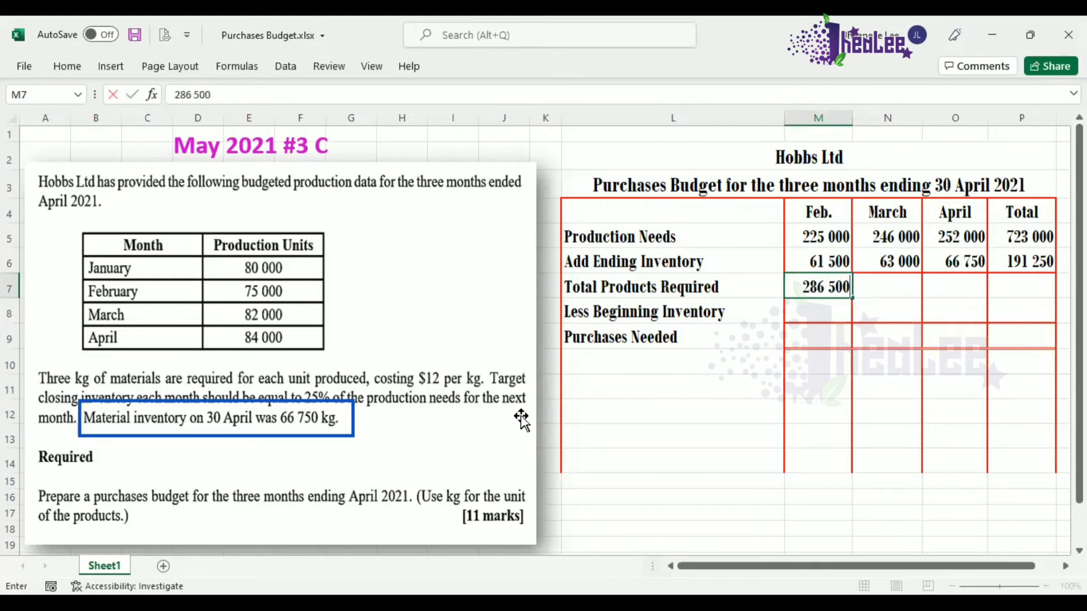
left_click(890, 287)
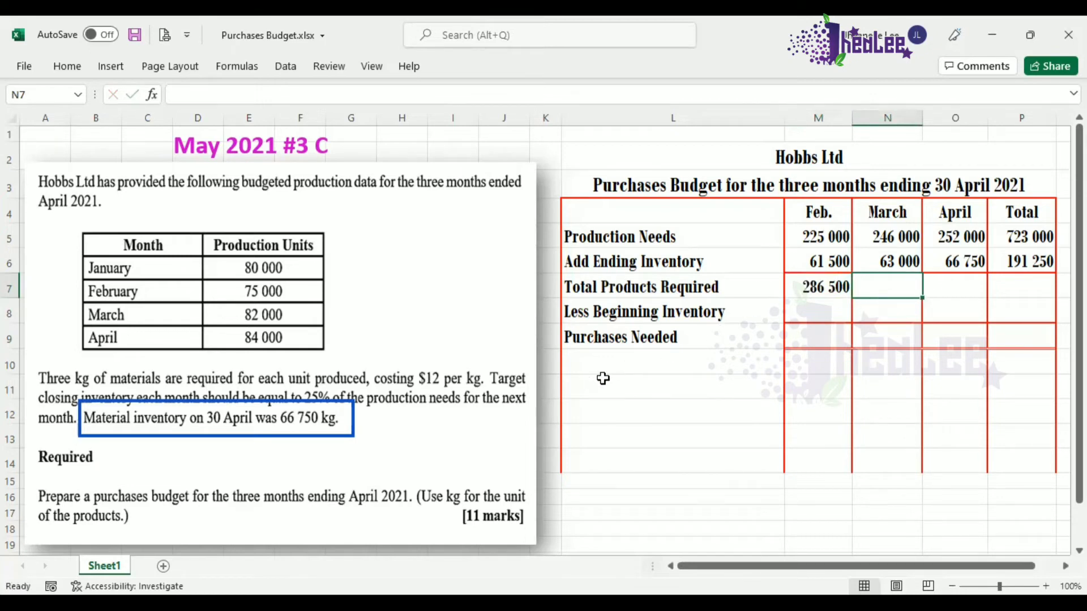
type("309 000")
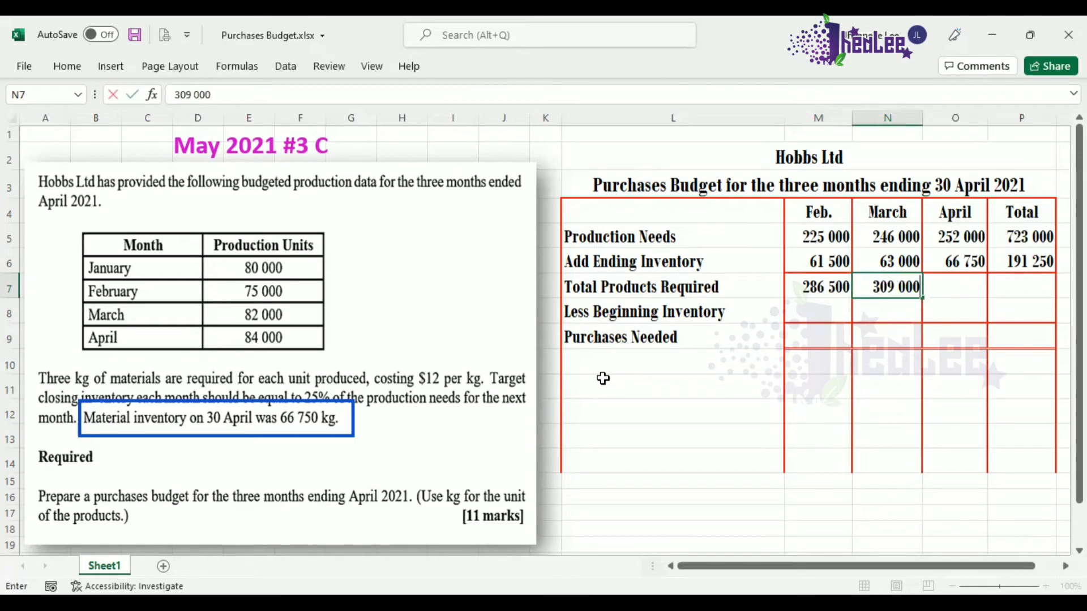
left_click(963, 286)
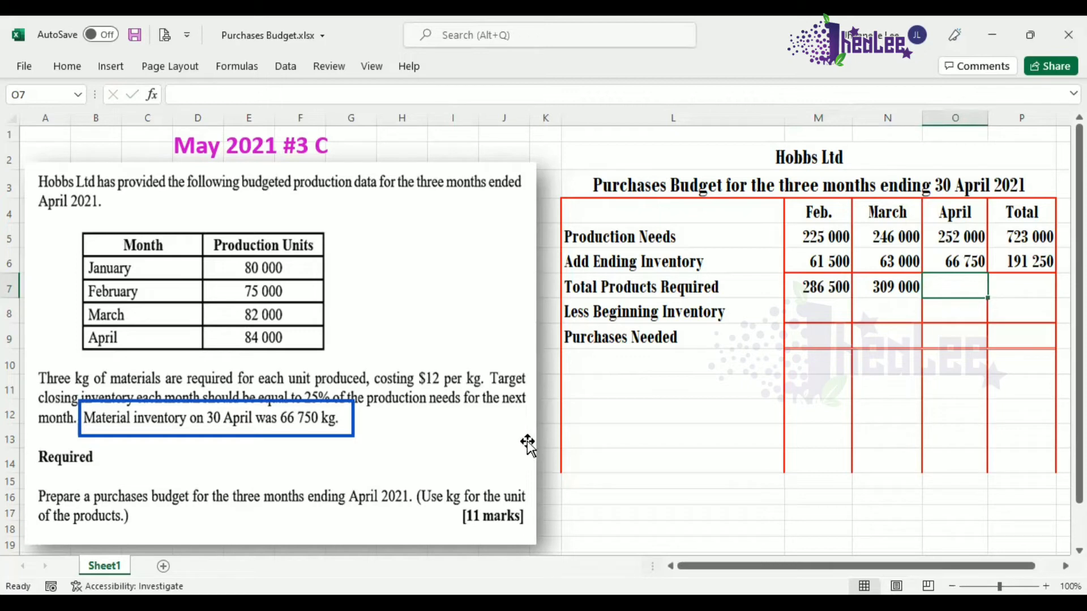
type("318")
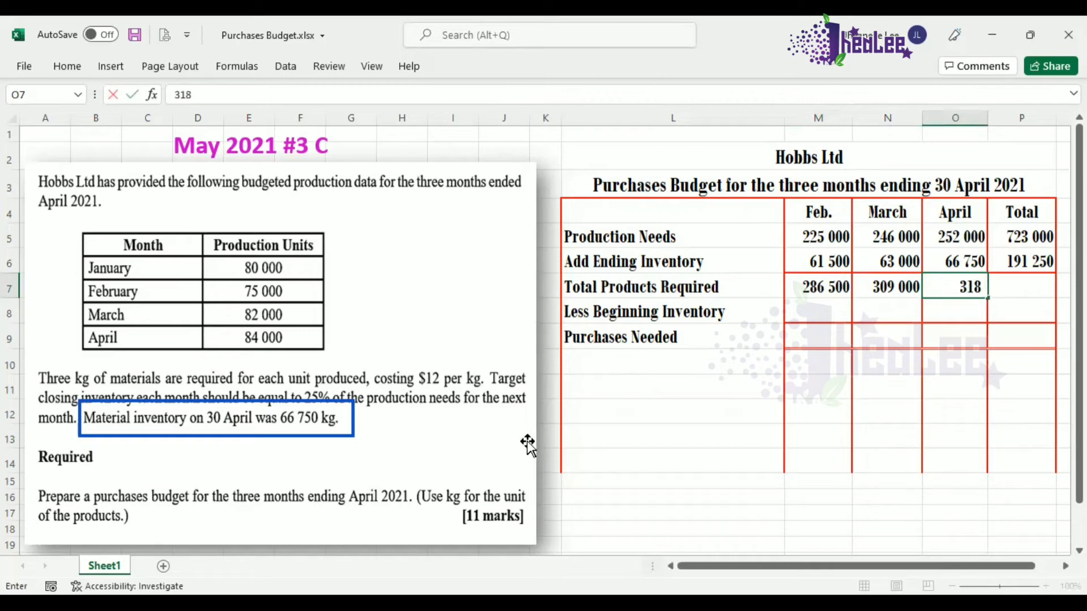
type(" 750")
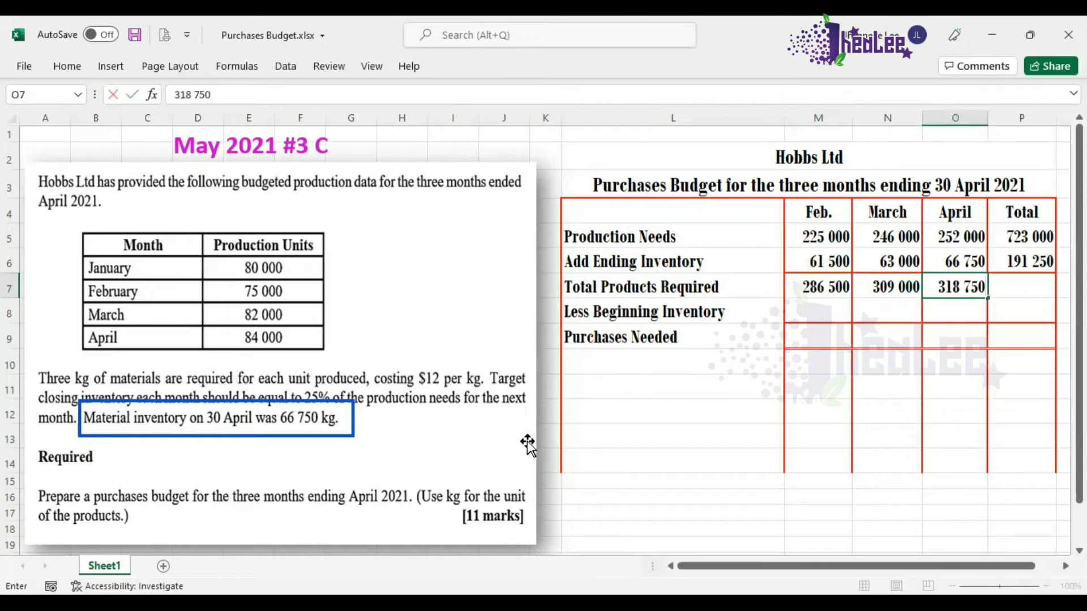
left_click(1025, 288)
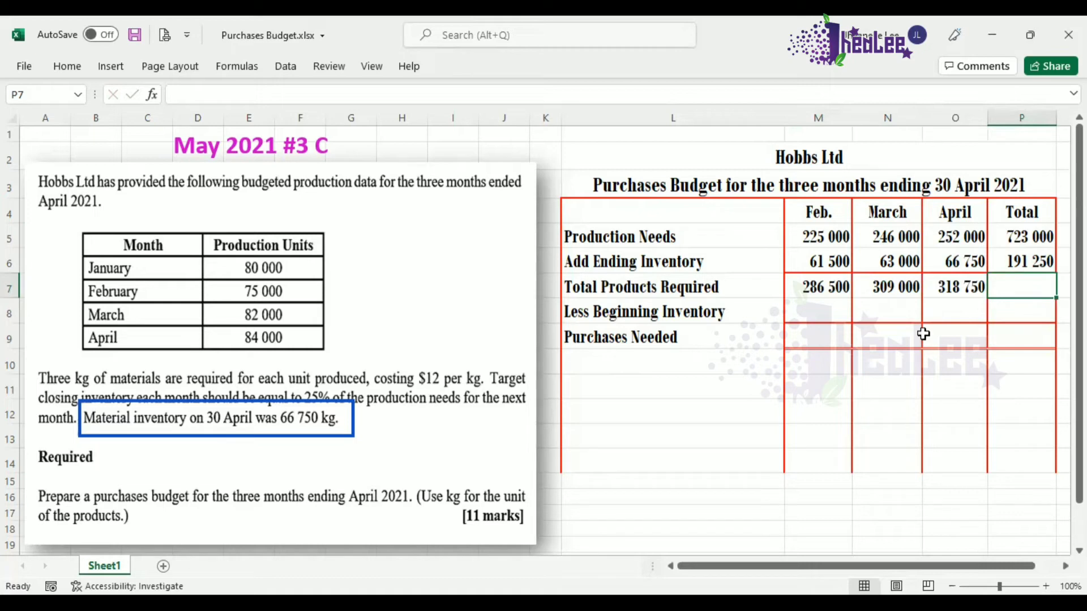
type("91")
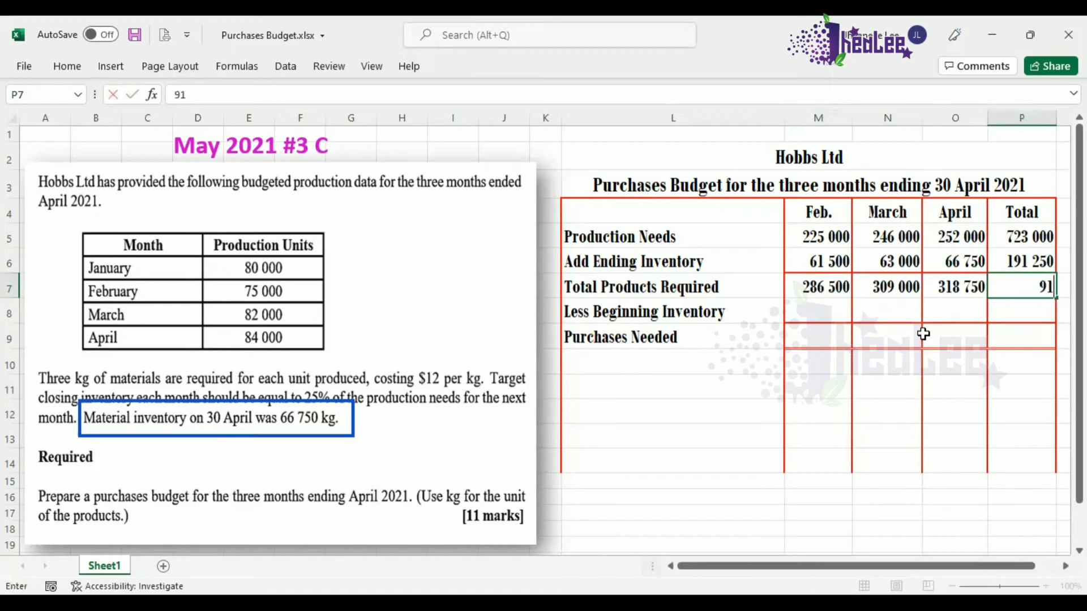
type("4 250")
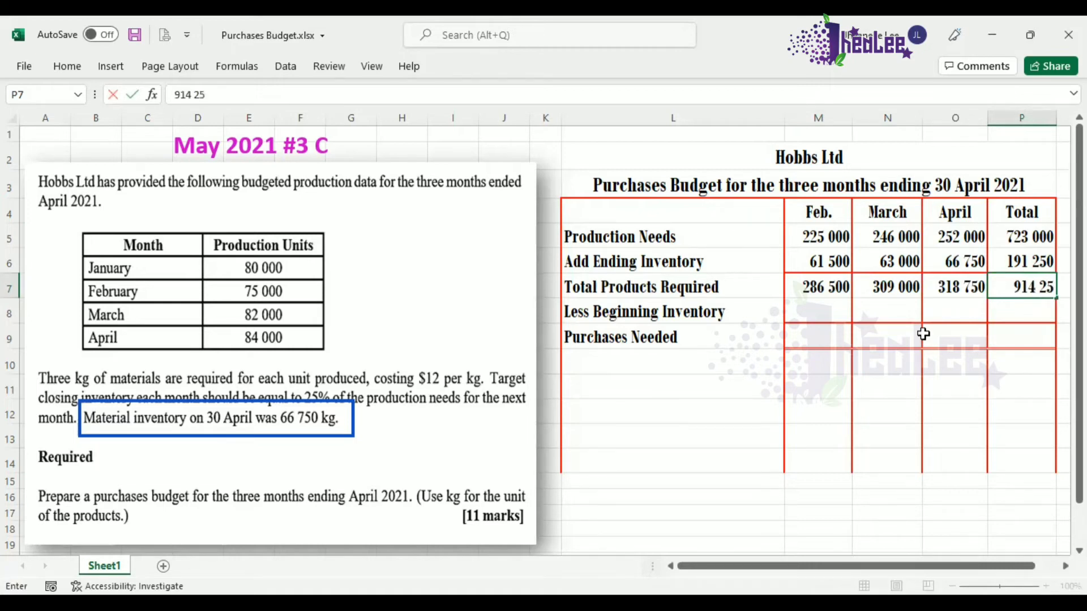
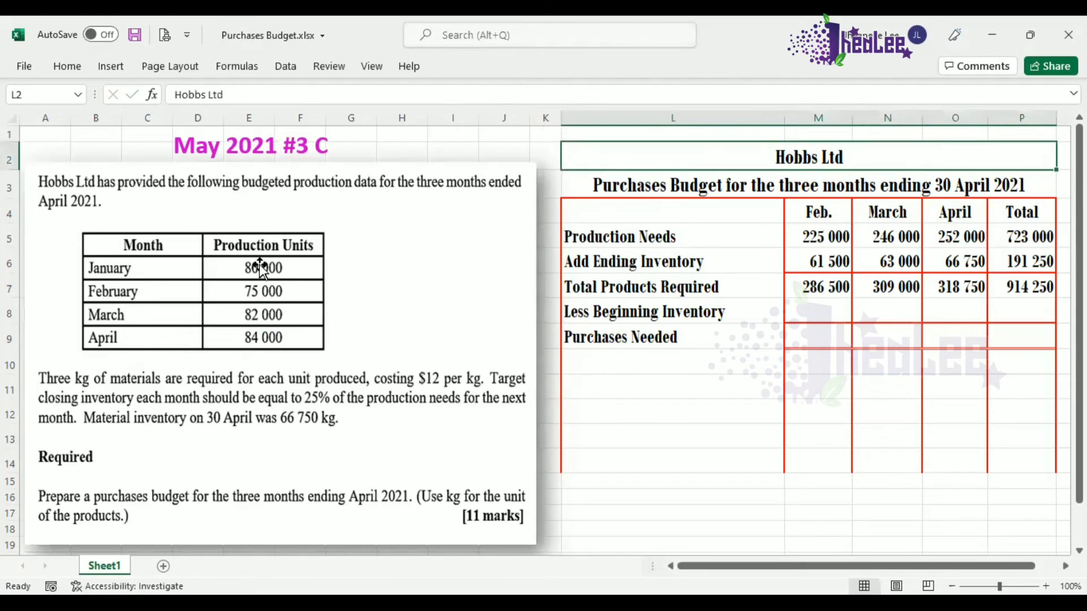
- Add the annotation "* 25% * 3" beside February's 75 000 production units and align it with that table row
left_click(300, 313)
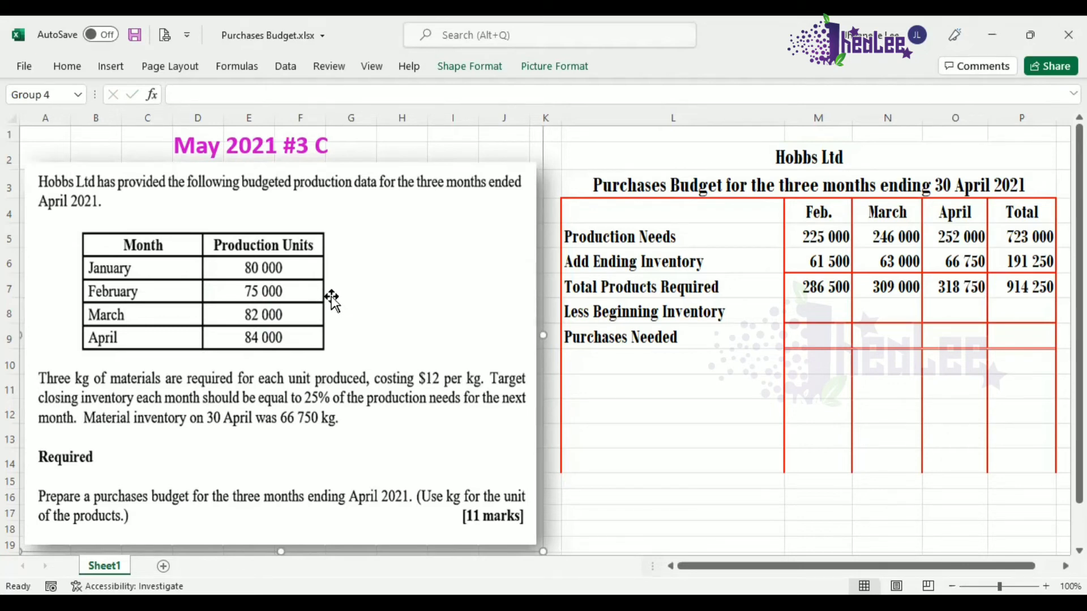
left_click(574, 160)
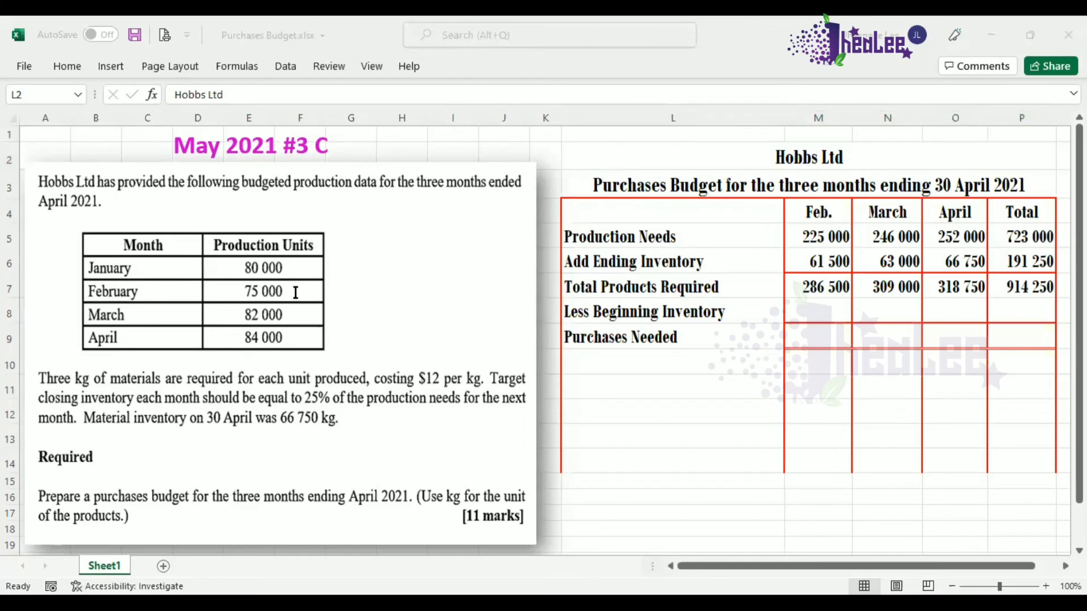
left_click_drag(287, 281, 566, 309)
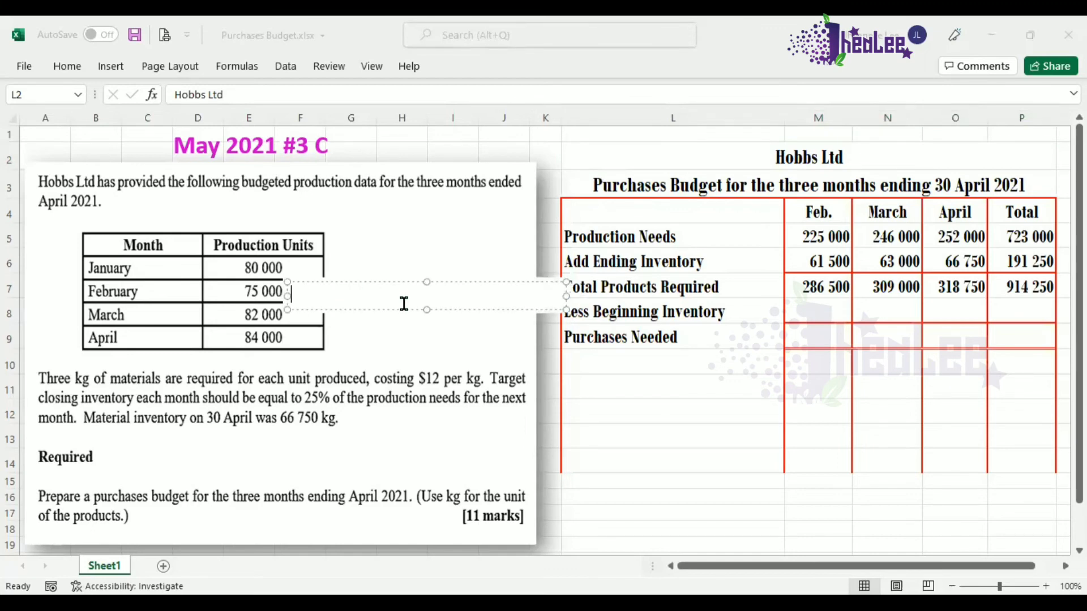
type("* 25% * ")
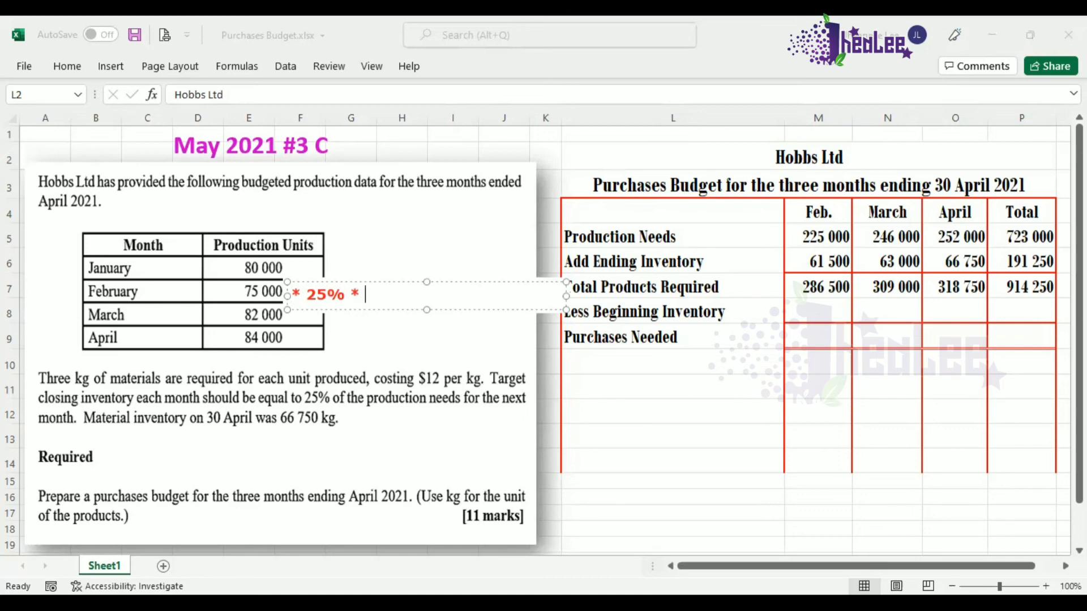
type("3")
left_click_drag(369, 282, 369, 279)
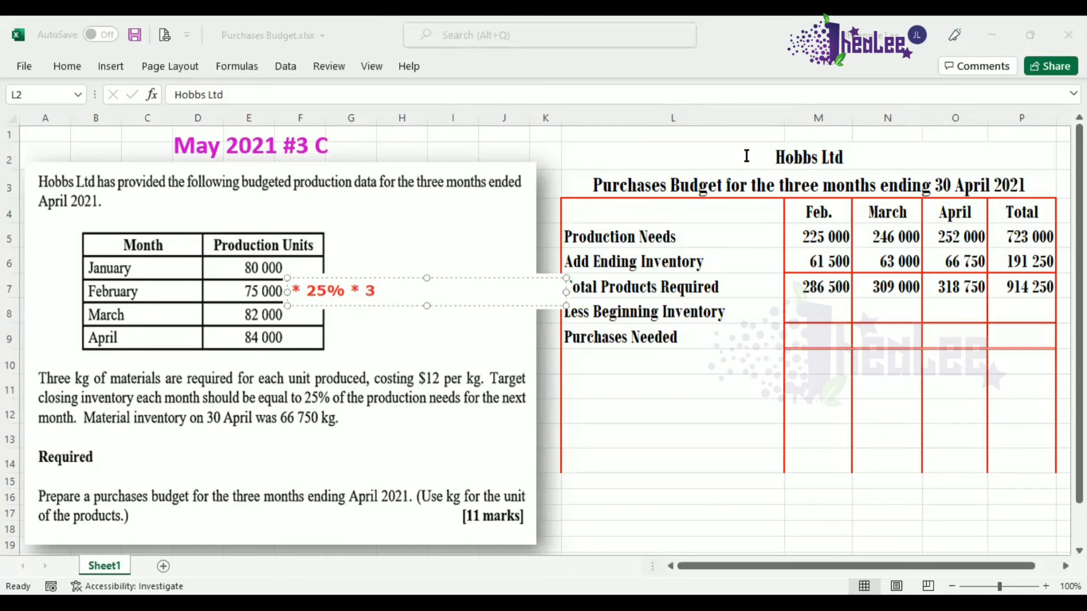
- Fill the Less Beginning Inventory row with 56 250 for Feb., 61 500 for March, 63 000 for April and 180 750 for Total
left_click(816, 312)
type("56")
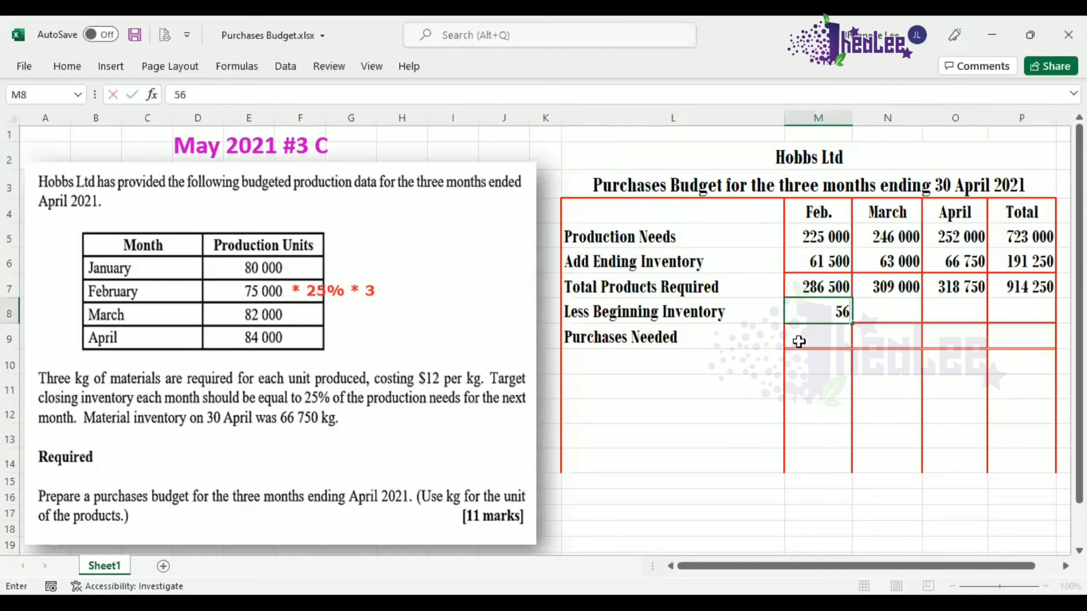
type(" 250")
left_click(882, 312)
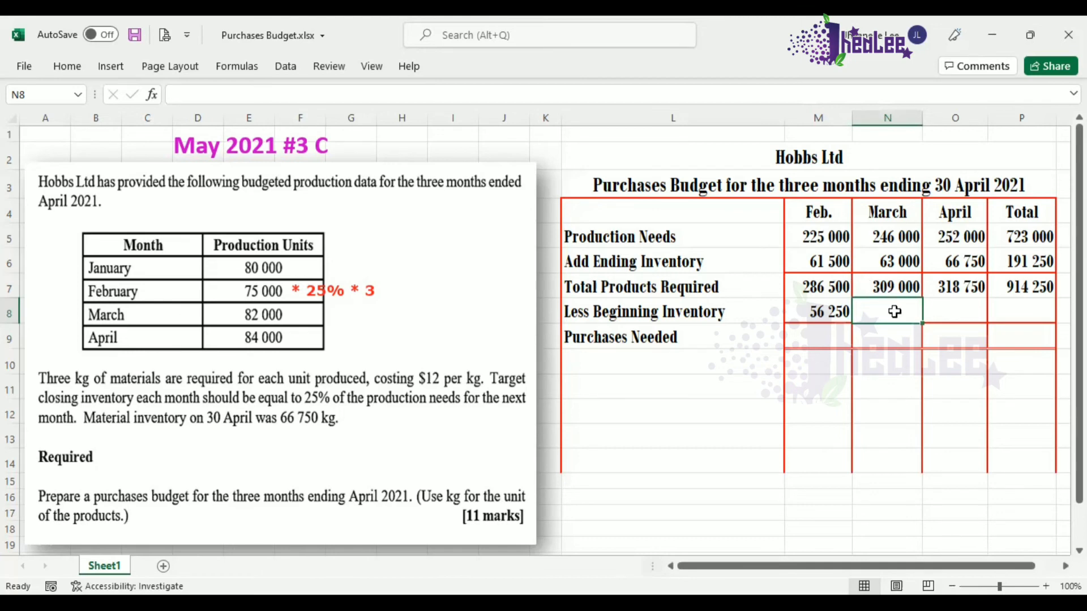
type("6")
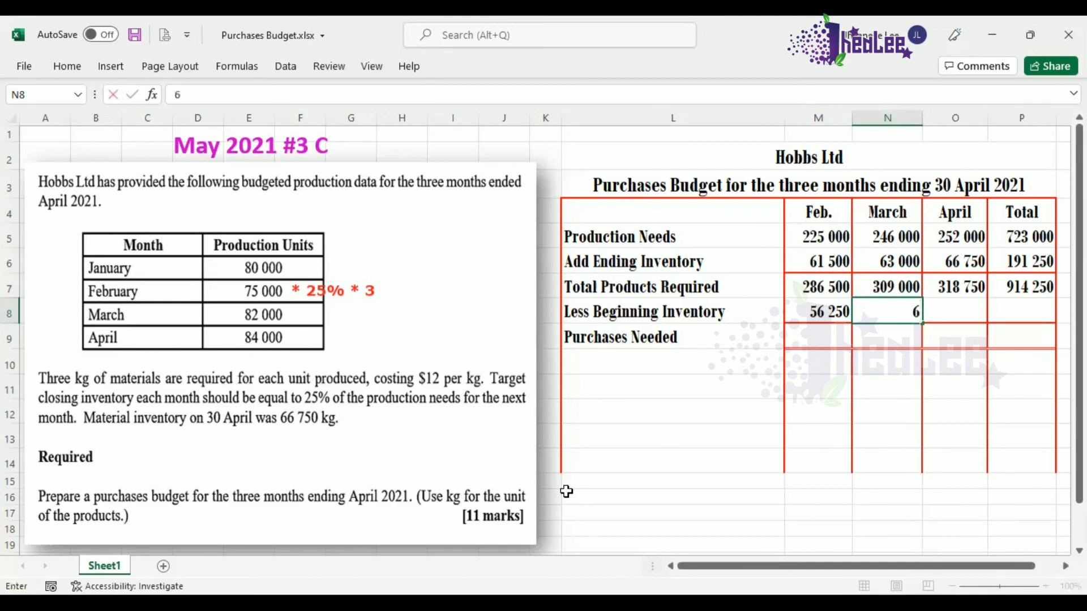
type("1 500")
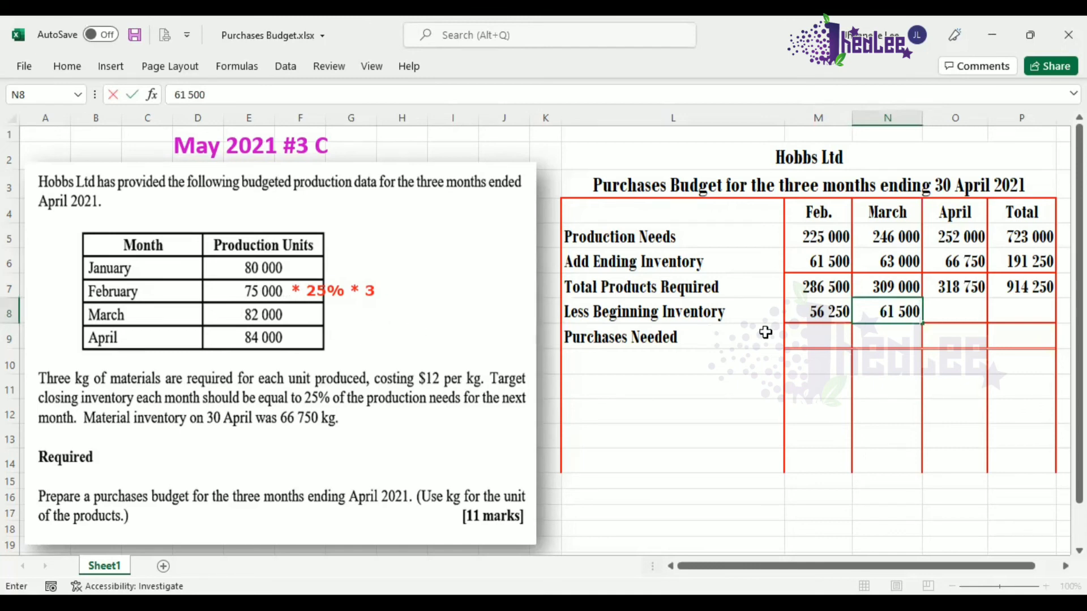
left_click(961, 312)
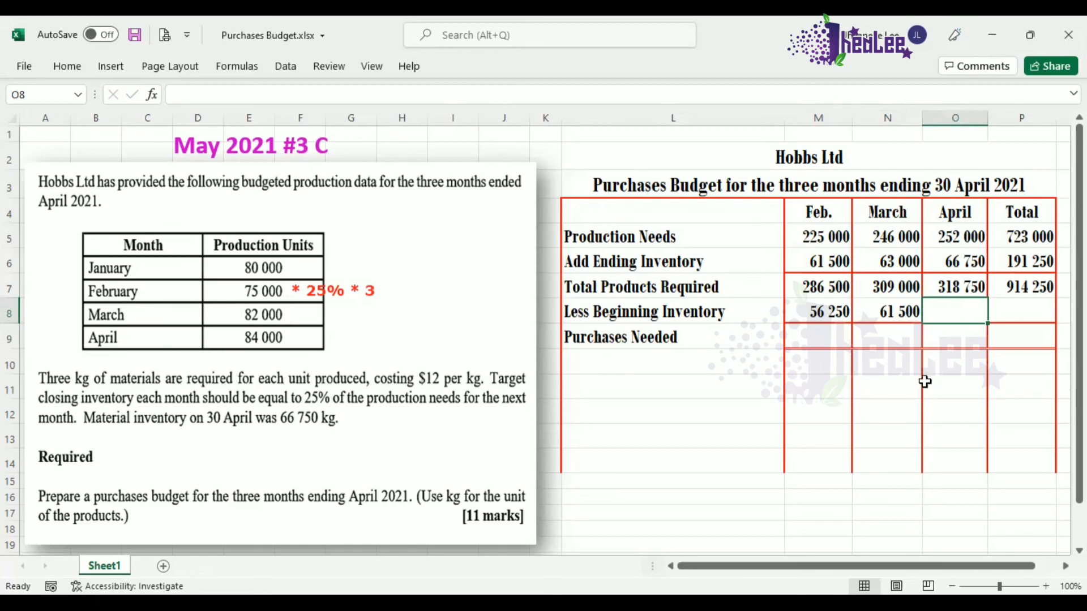
type("63 000")
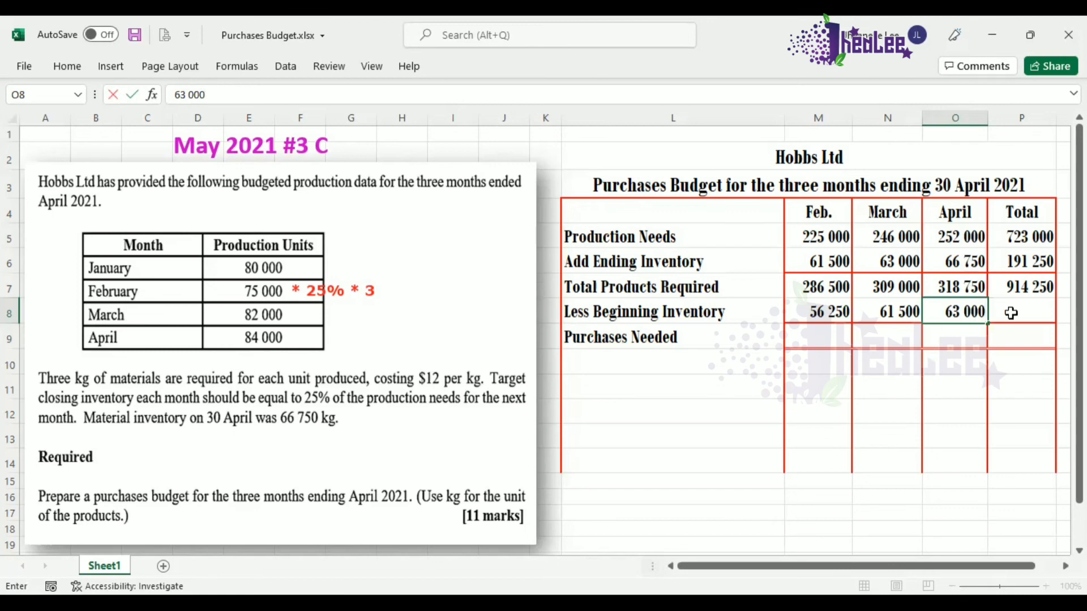
left_click(1030, 315)
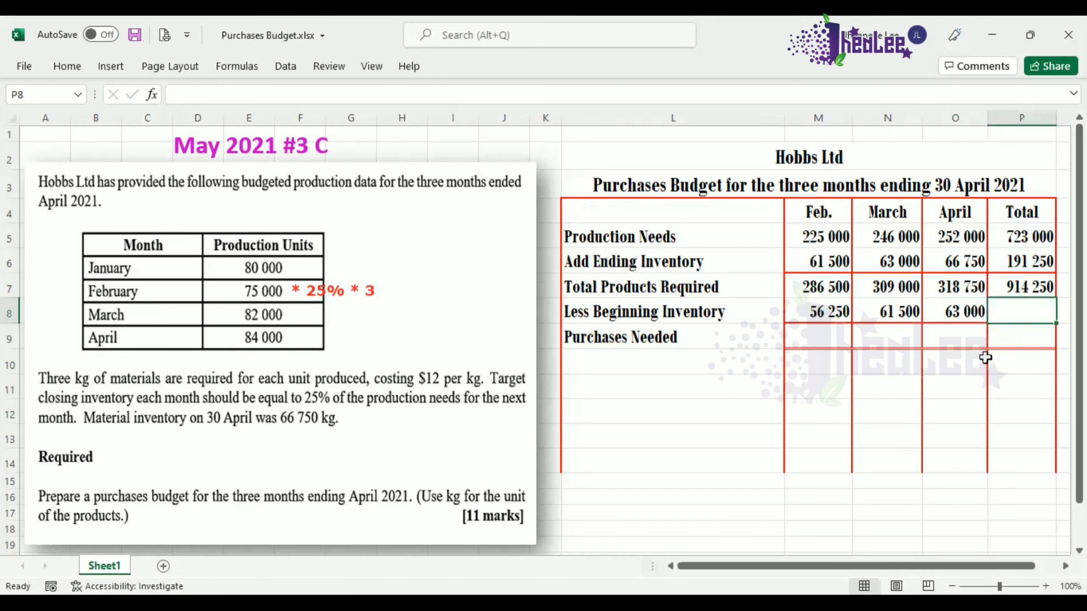
type("180")
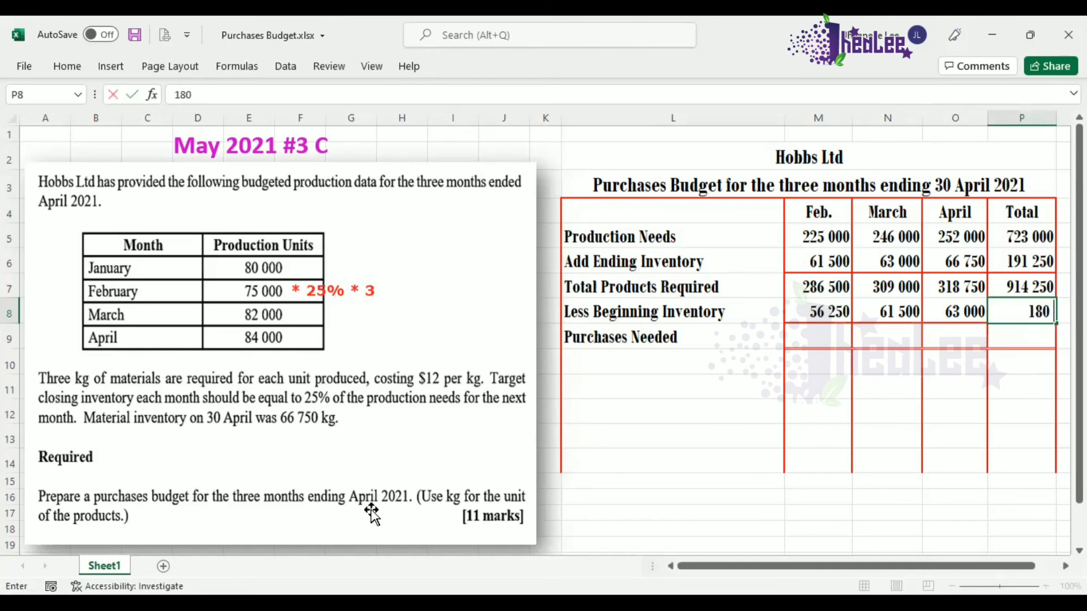
type(" 750")
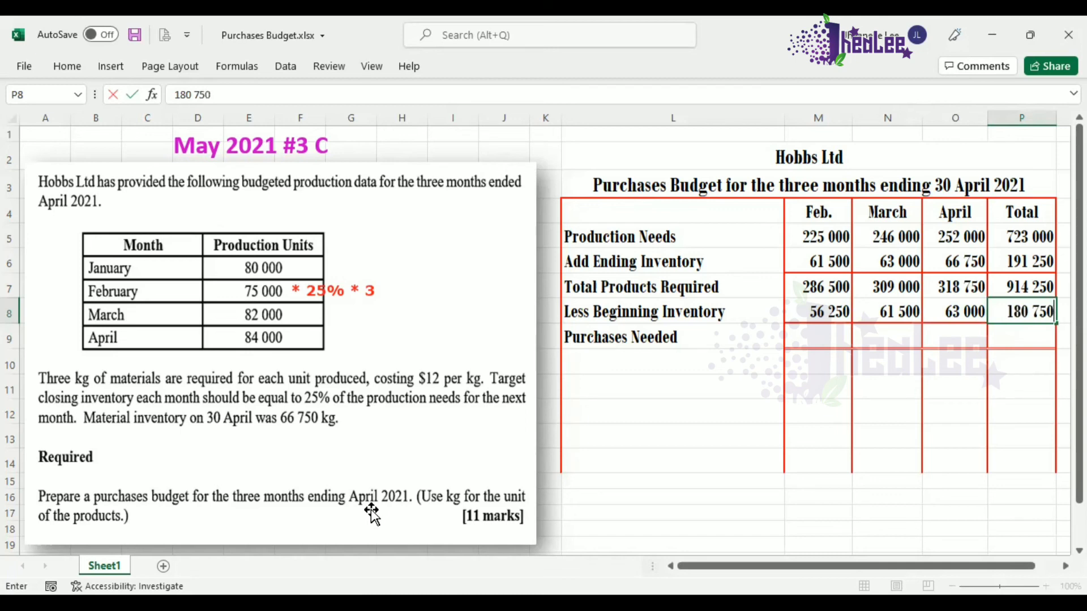
left_click(689, 365)
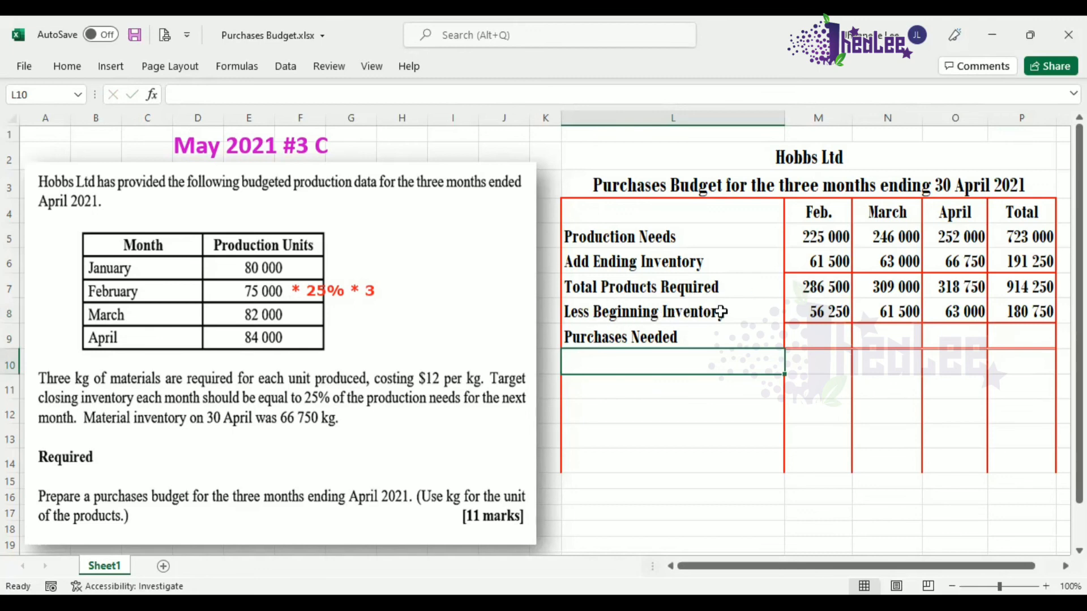
- Fill the Purchases Needed row with 230 250 for Feb., 247 500 for March, 255 750 for April and 733 500 for Total
left_click(820, 336)
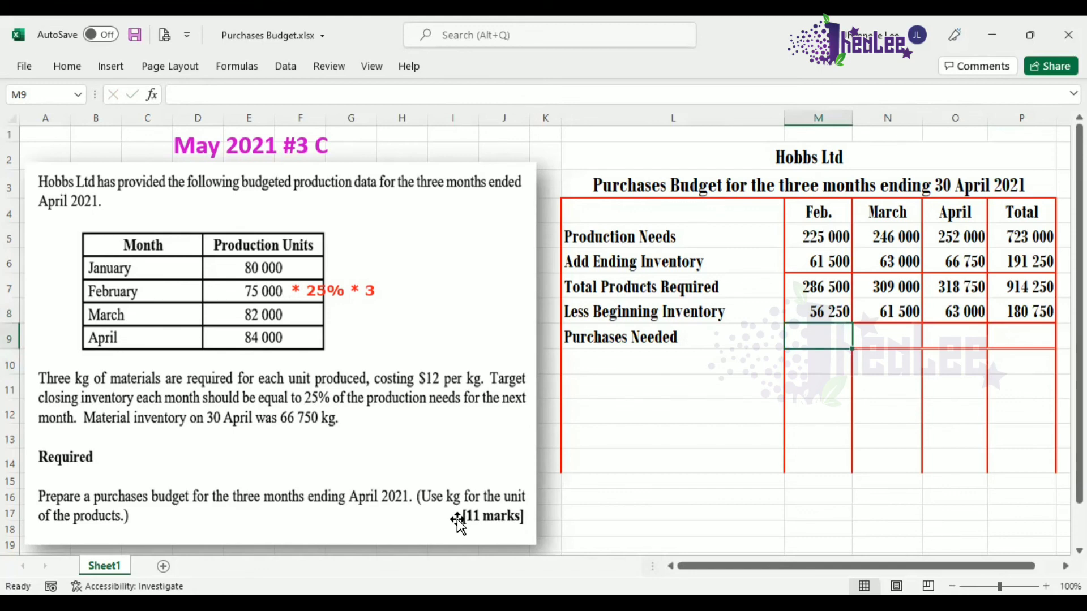
type("23")
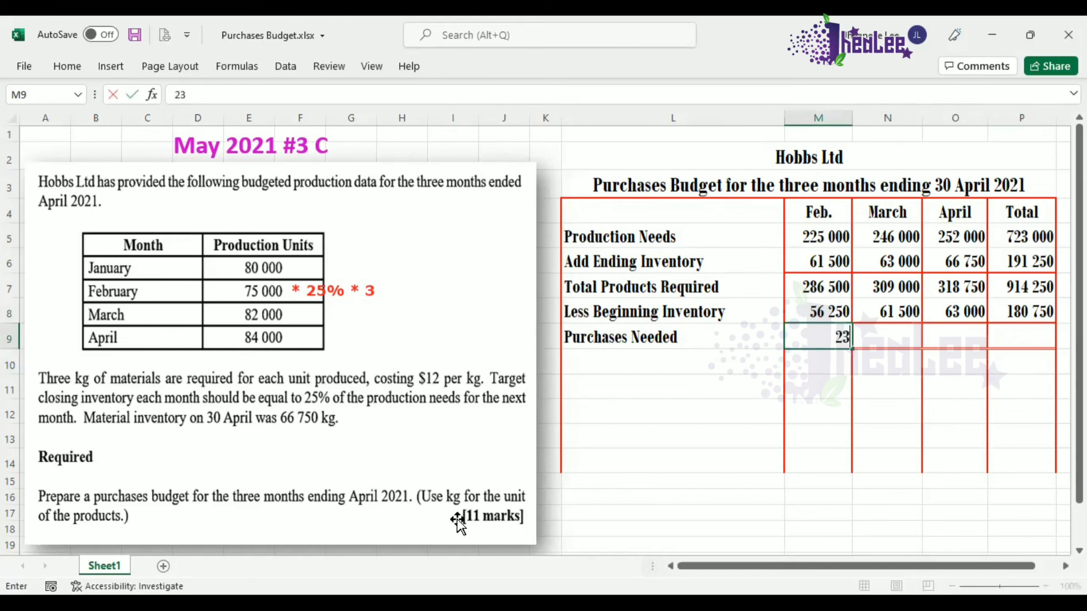
type("0 250")
left_click(877, 338)
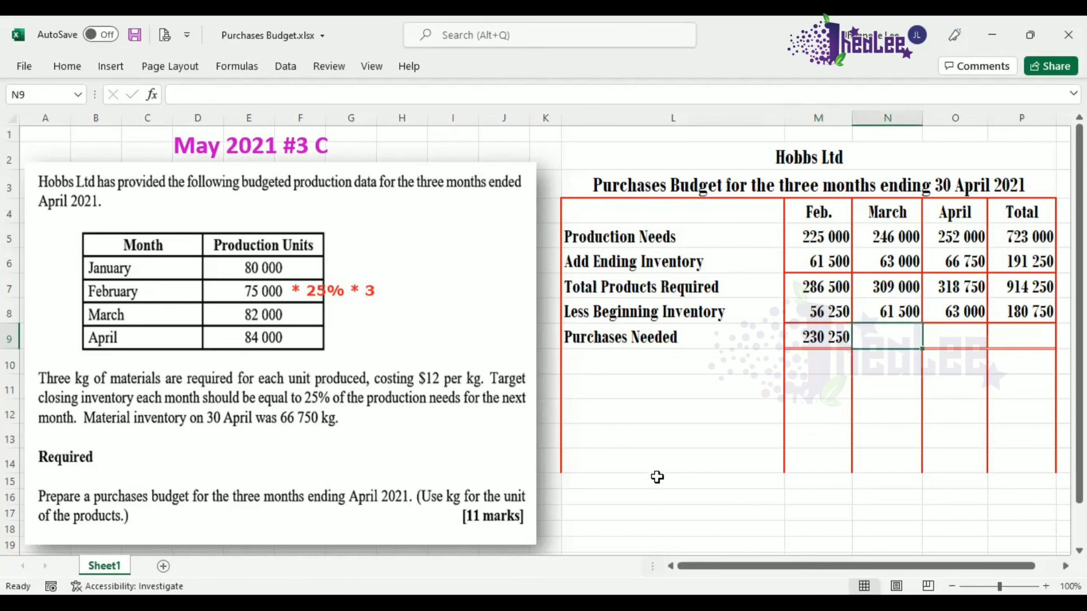
type("247")
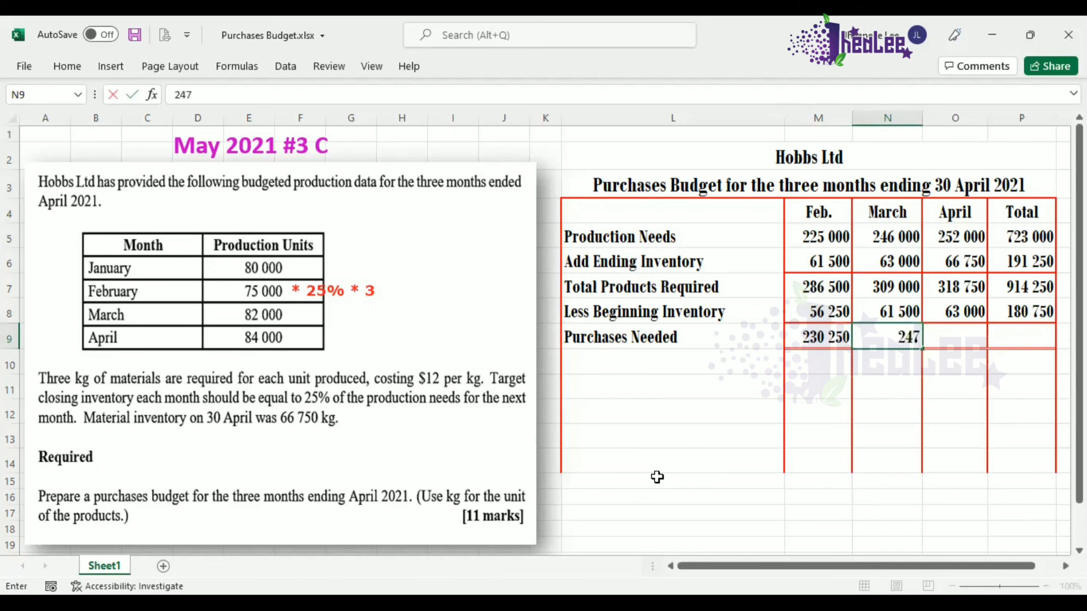
type(" 500")
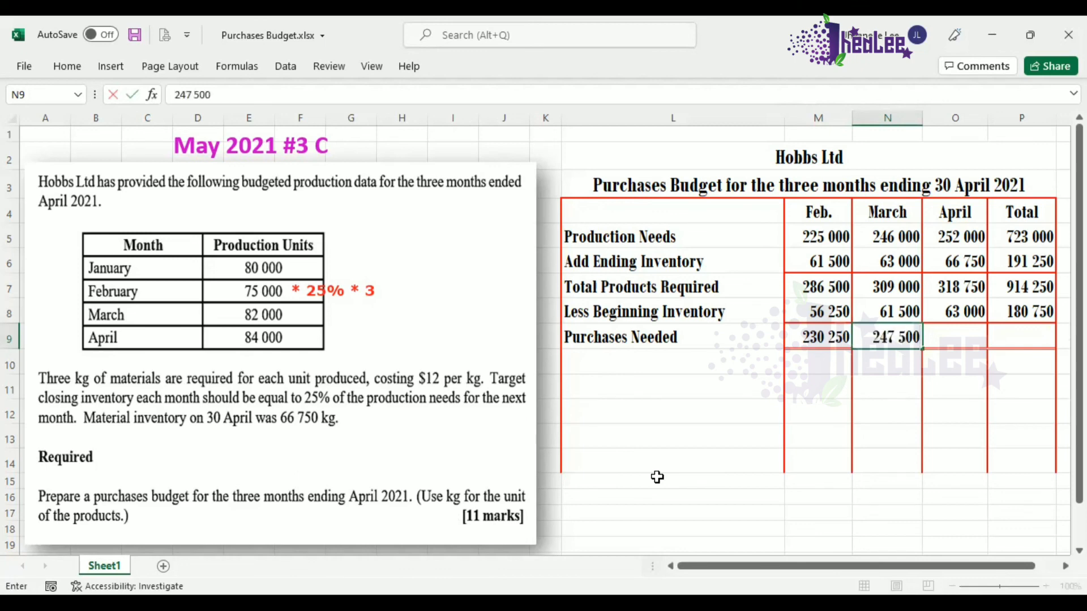
left_click(970, 340)
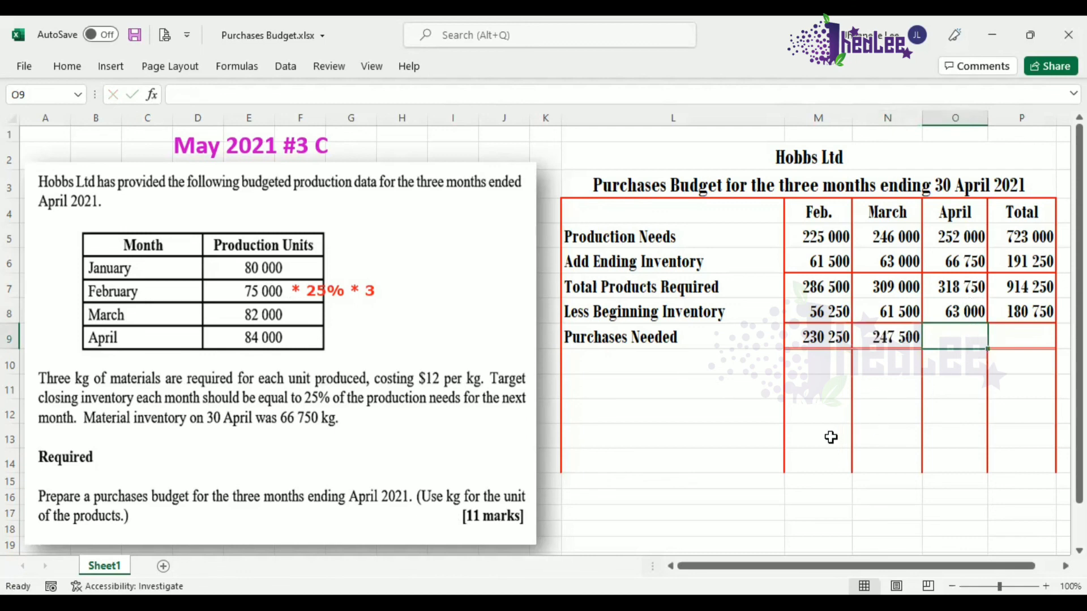
type("255")
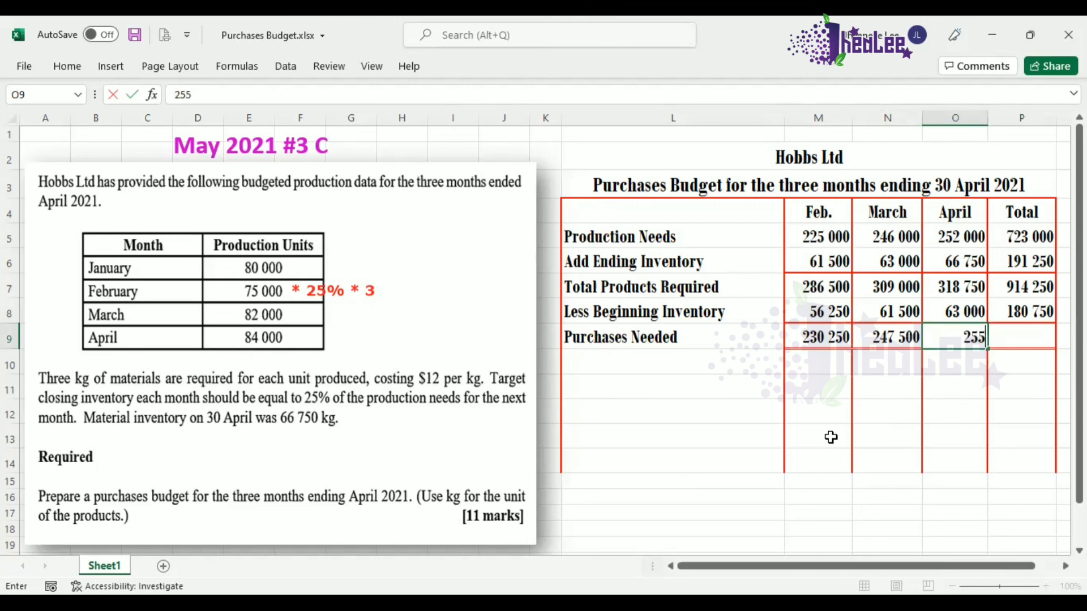
type(" 750")
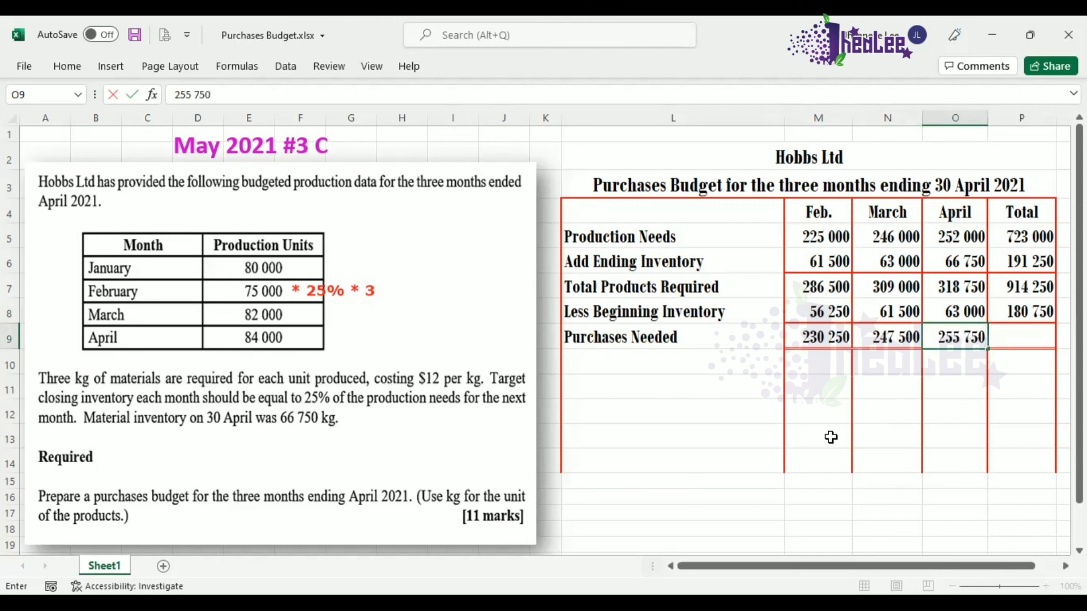
left_click(1021, 337)
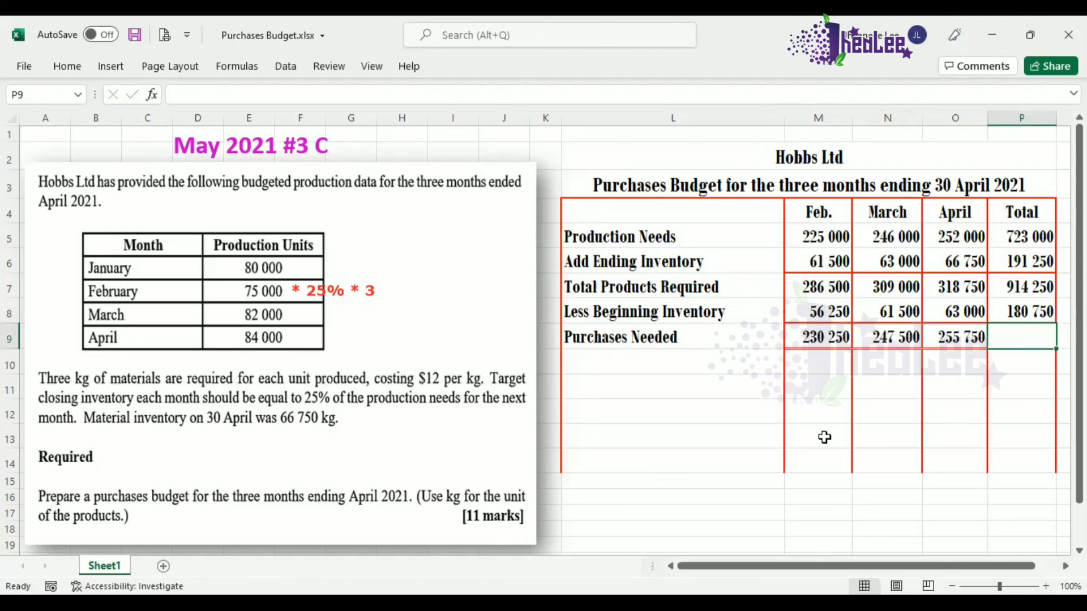
type("733")
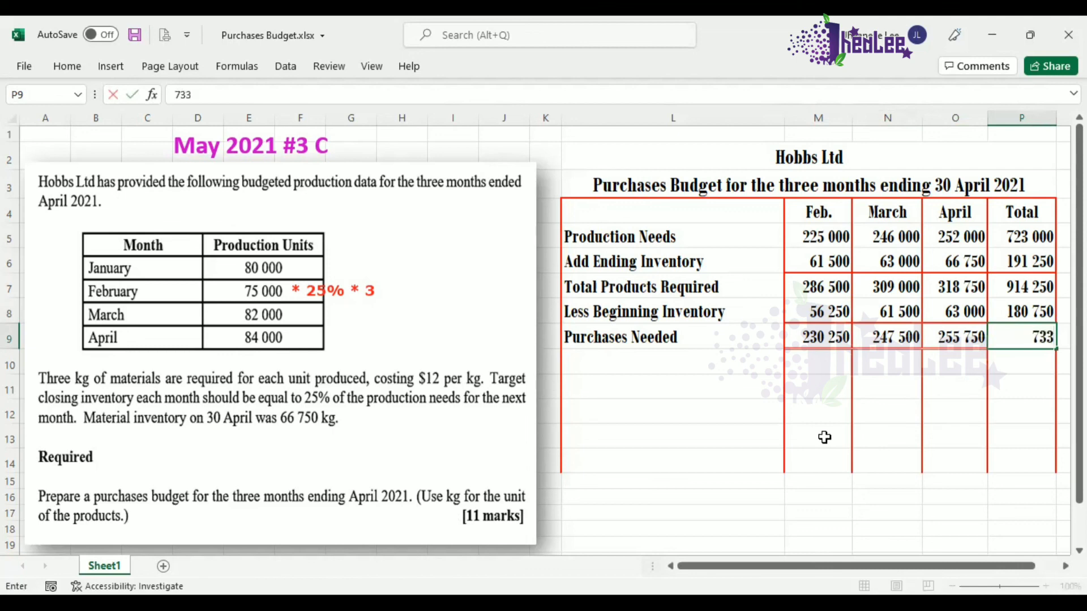
type(" 500")
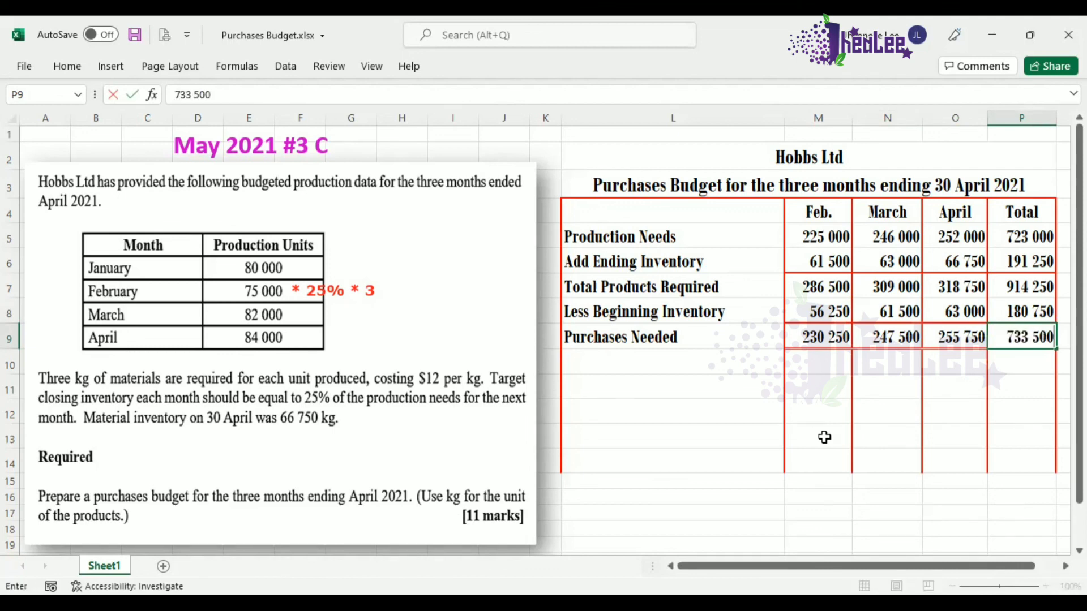
left_click(582, 407)
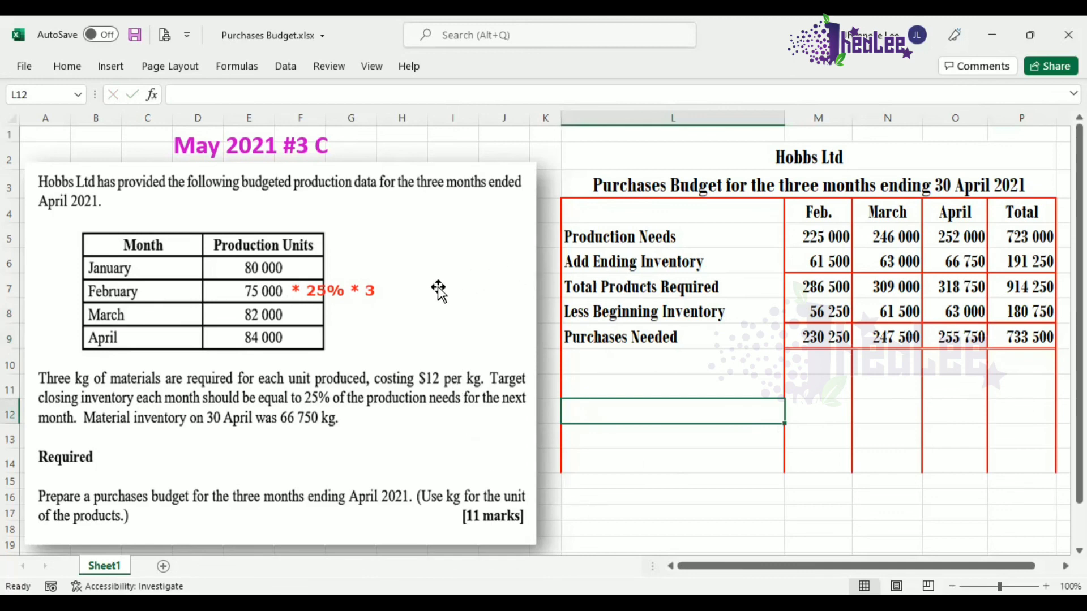